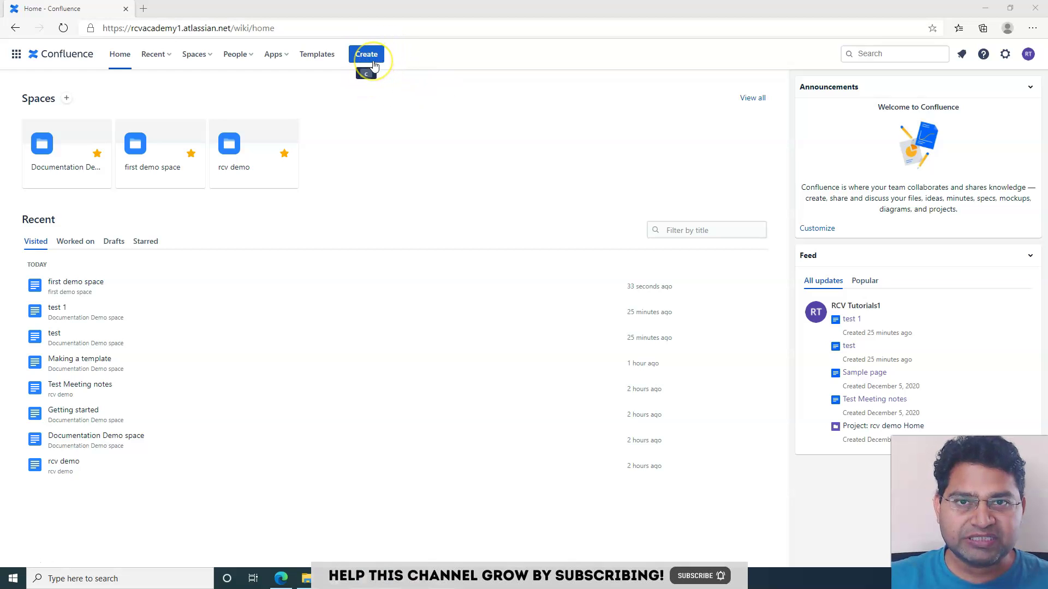
- Create a new page in the Documentation Demo space and title it "Test Page 1"
click(464, 110)
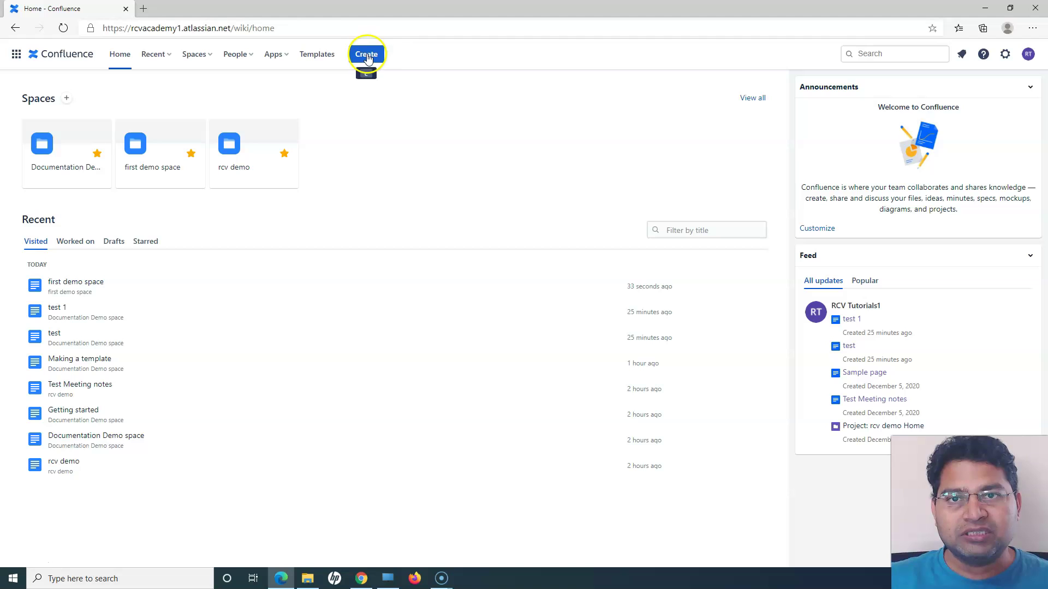
click(374, 55)
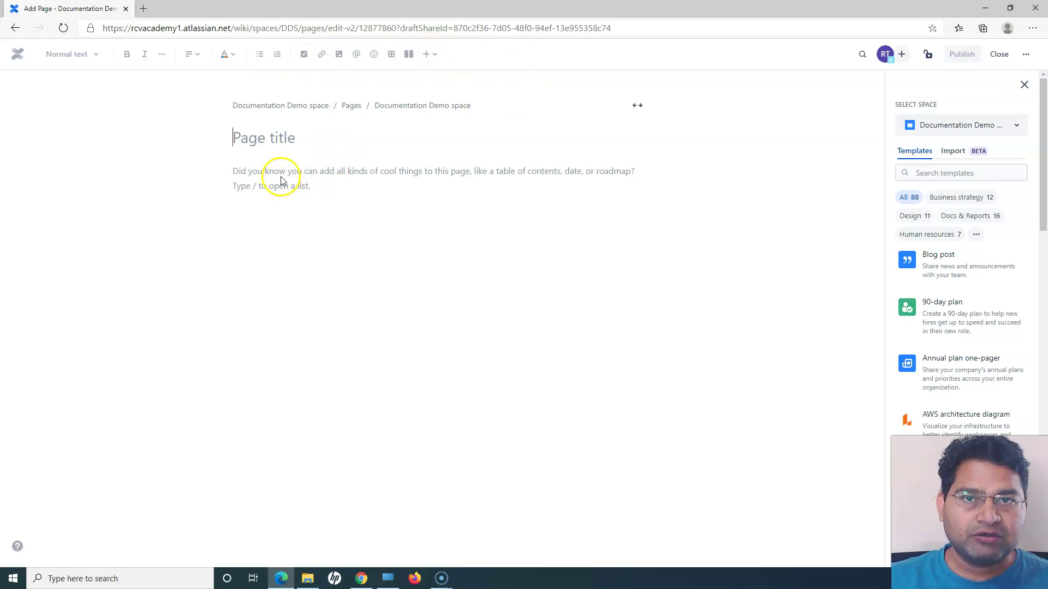
click(264, 138)
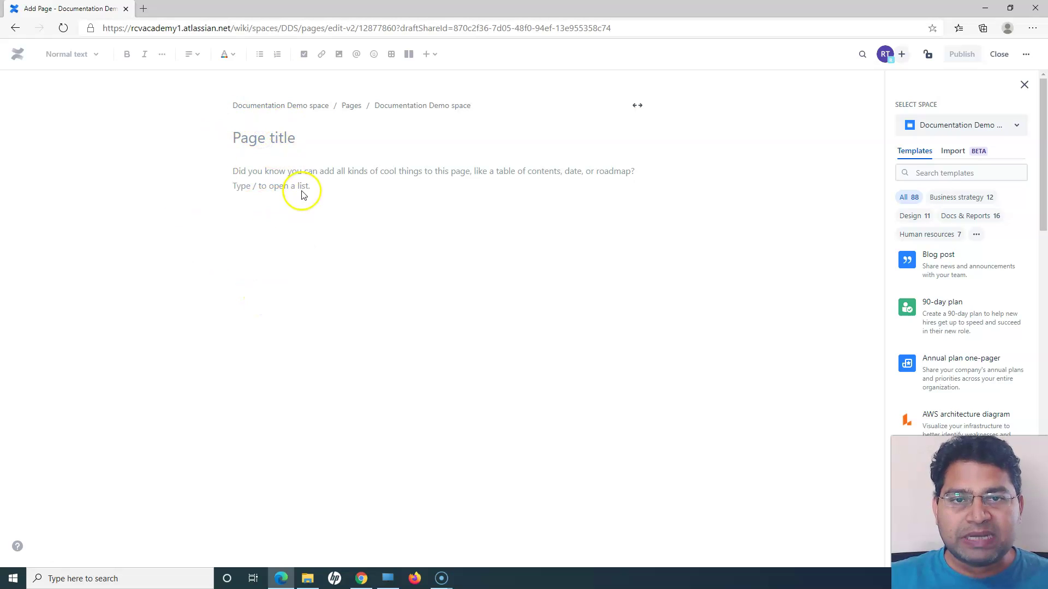
click(251, 135)
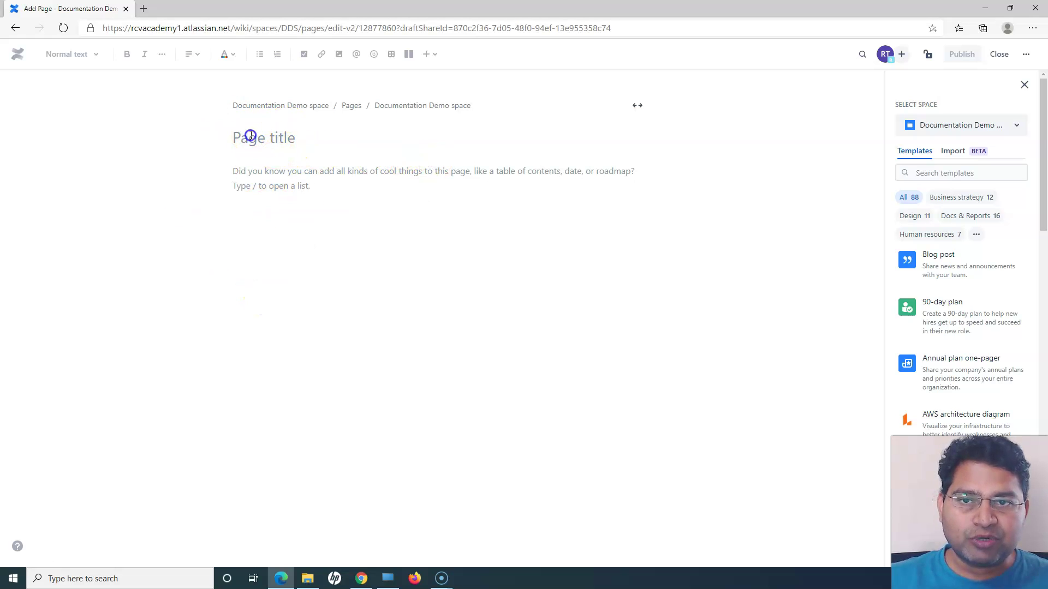
click(275, 170)
text(Tes)
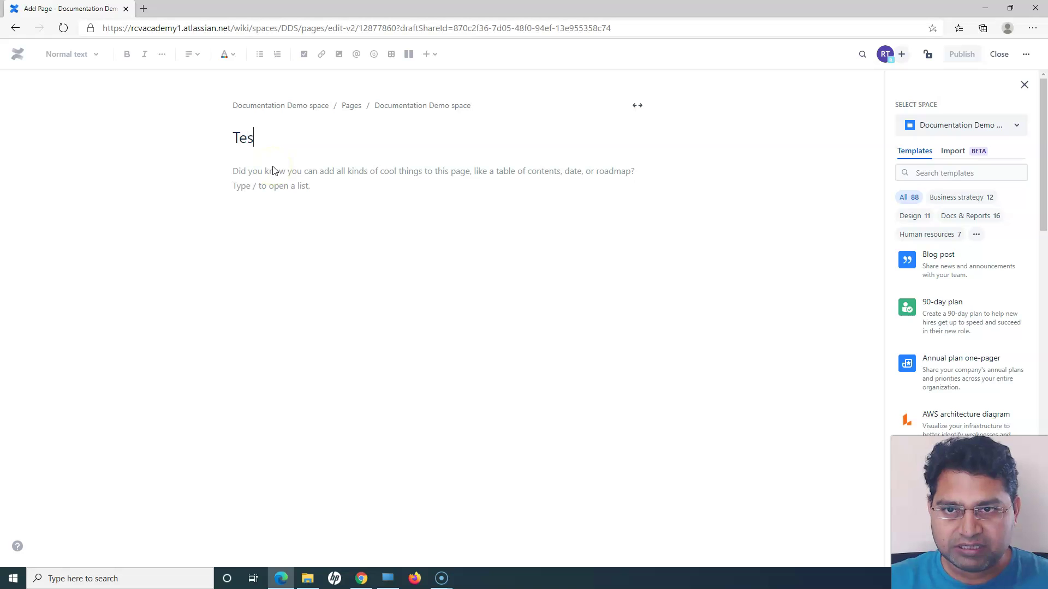
text(t Page 1)
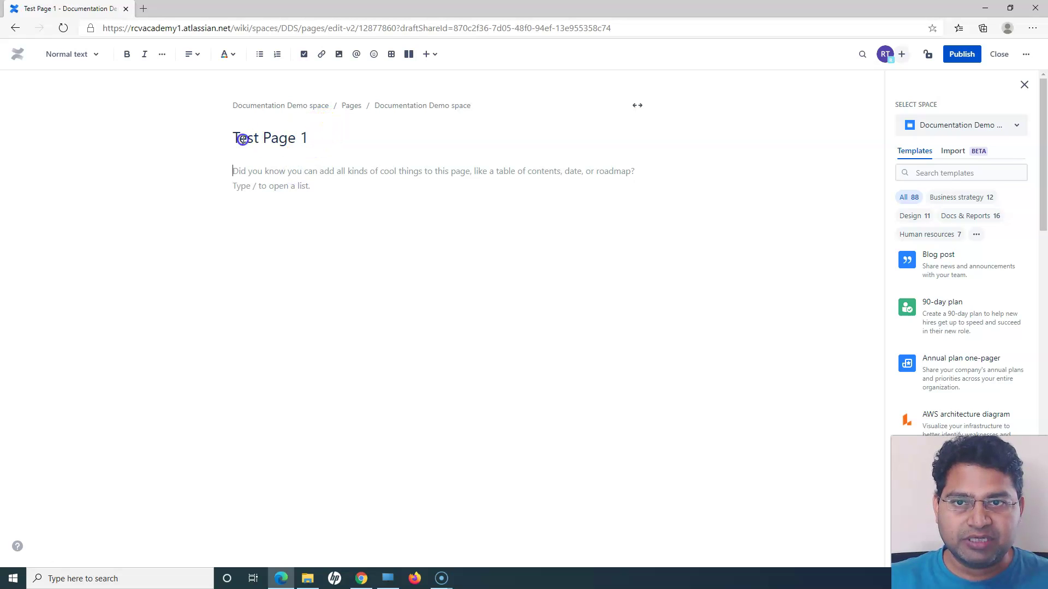
- Copy the page title into the body as the text "Test Page 1" and publish the page
triple_click(250, 139)
key(ctrl+c)
click(286, 171)
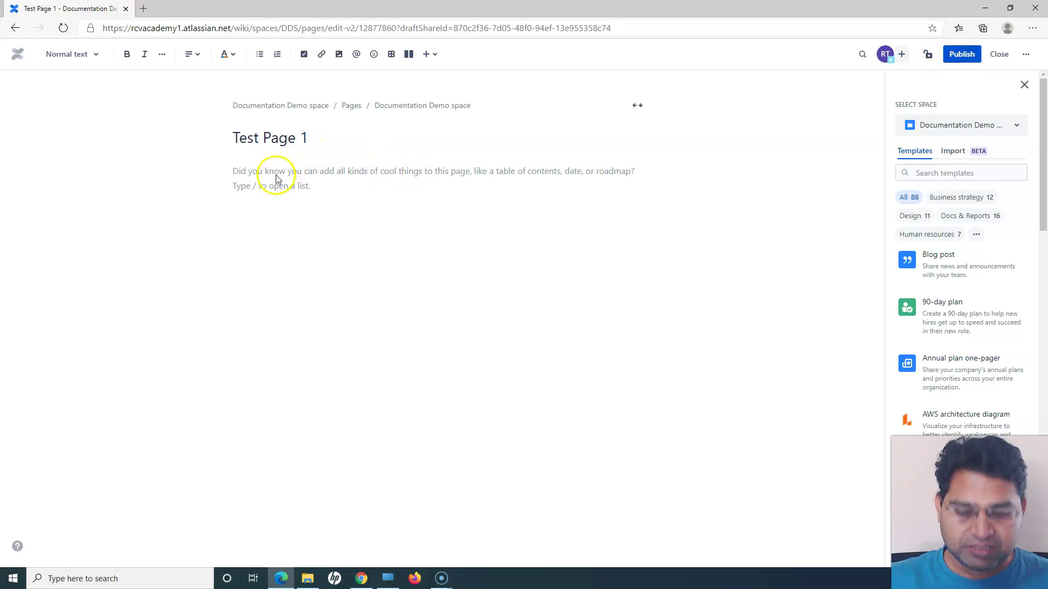
key(ctrl+v)
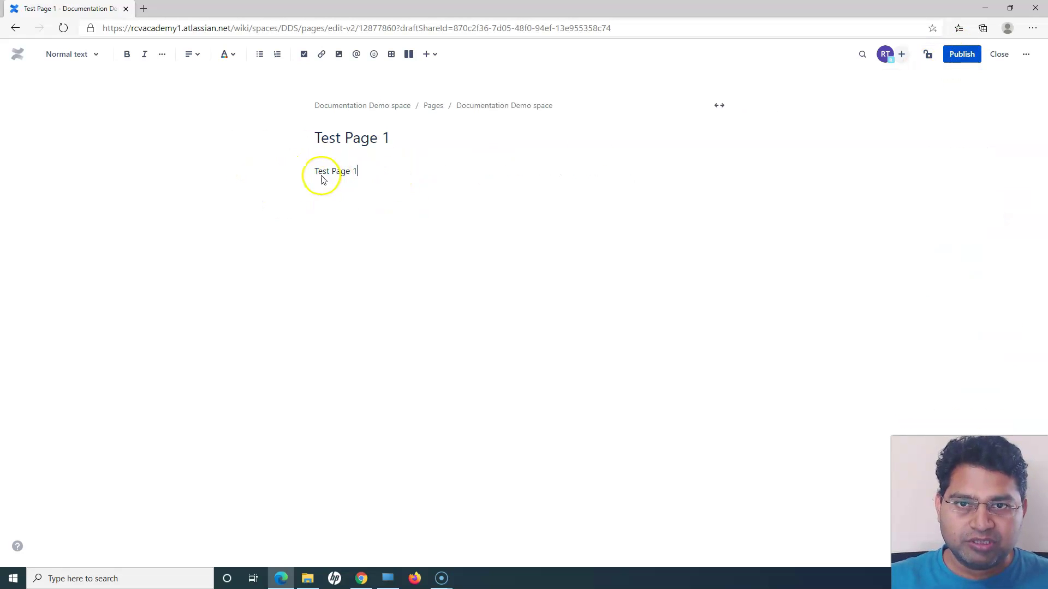
click(414, 217)
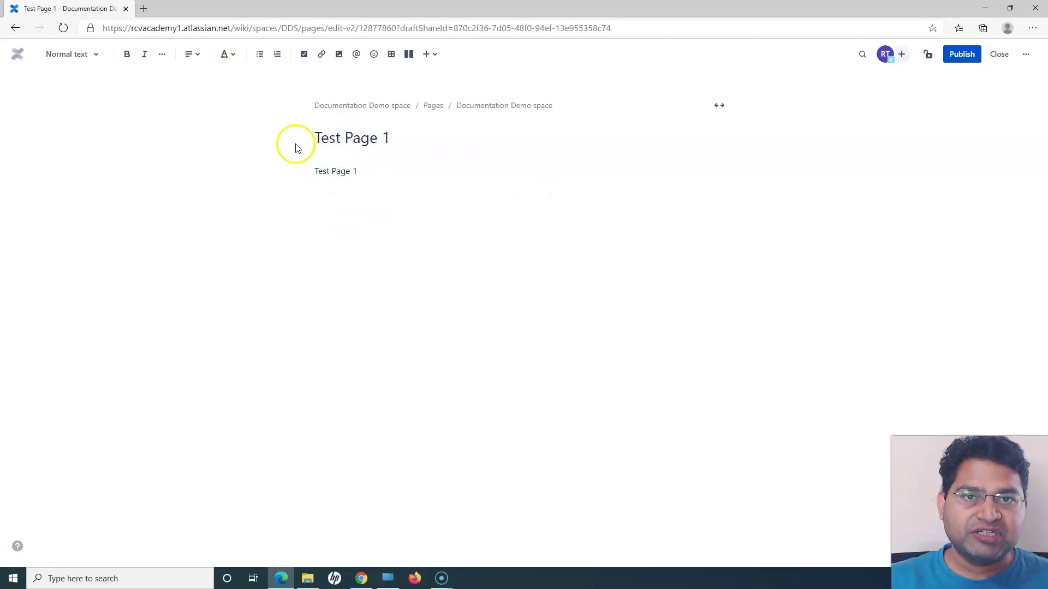
click(960, 54)
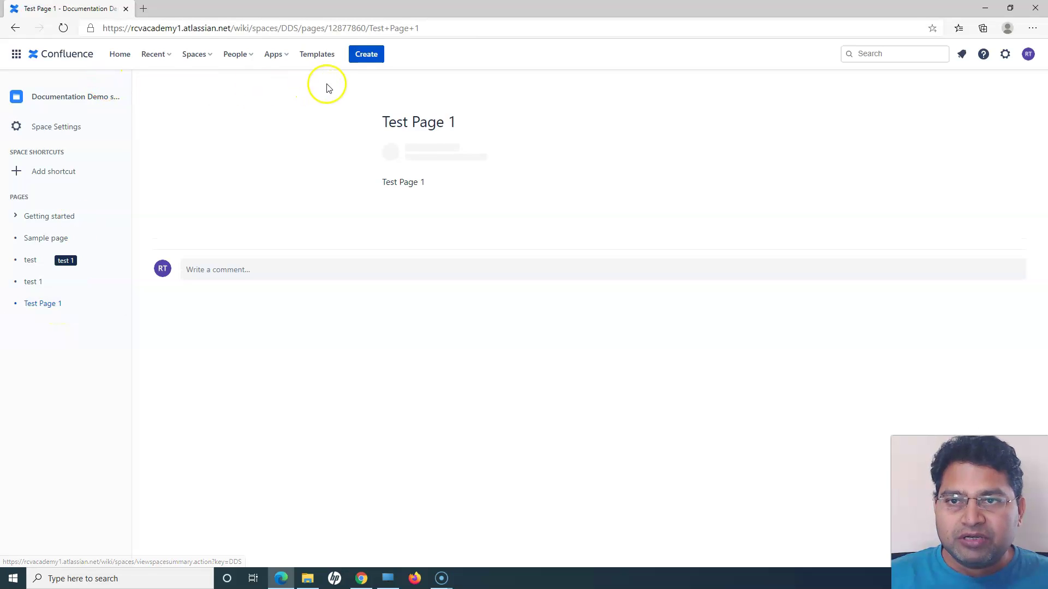
- Start another new page and choose "first demo space" as its space
click(373, 56)
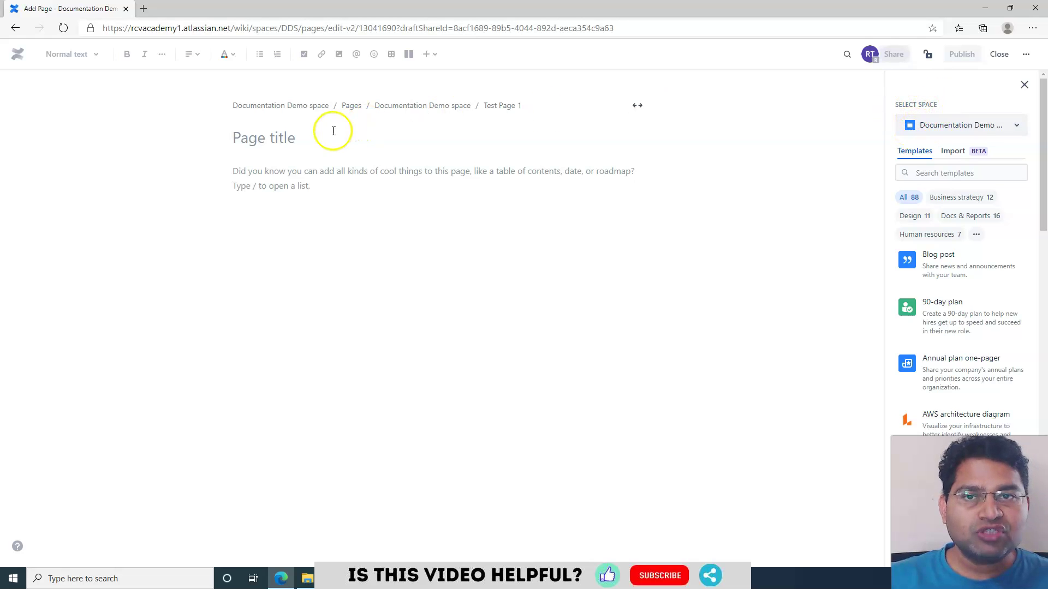
click(992, 127)
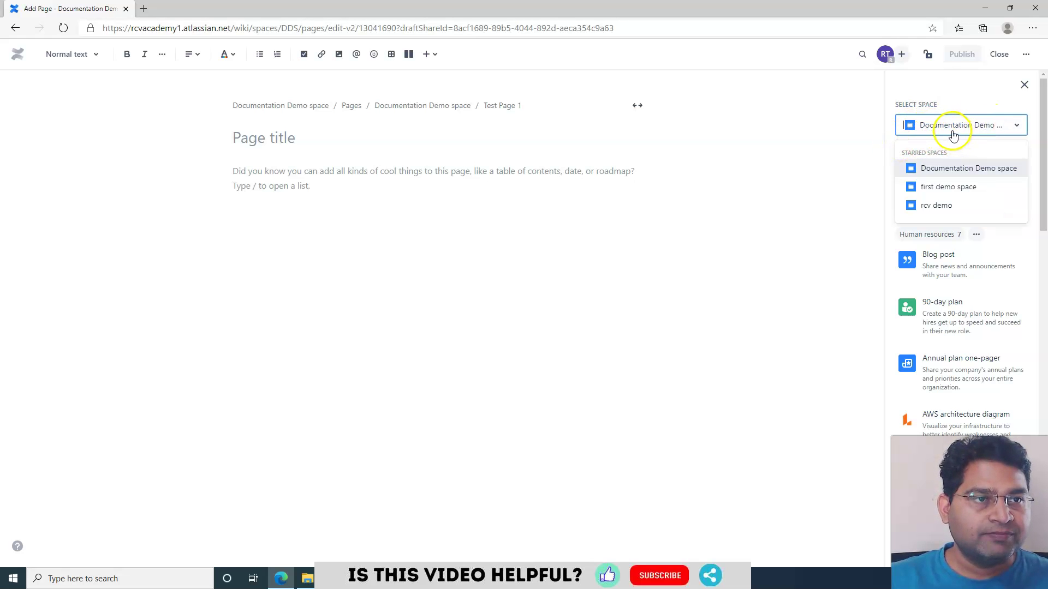
click(954, 188)
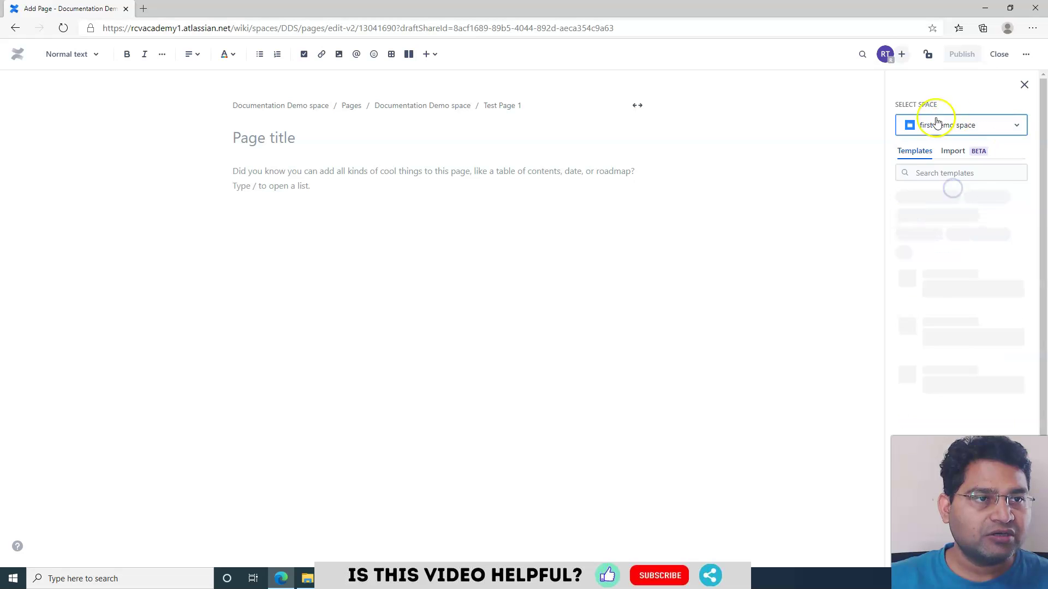
- Browse the additional template categories and apply the Mural brainstorming template to the new page
click(912, 160)
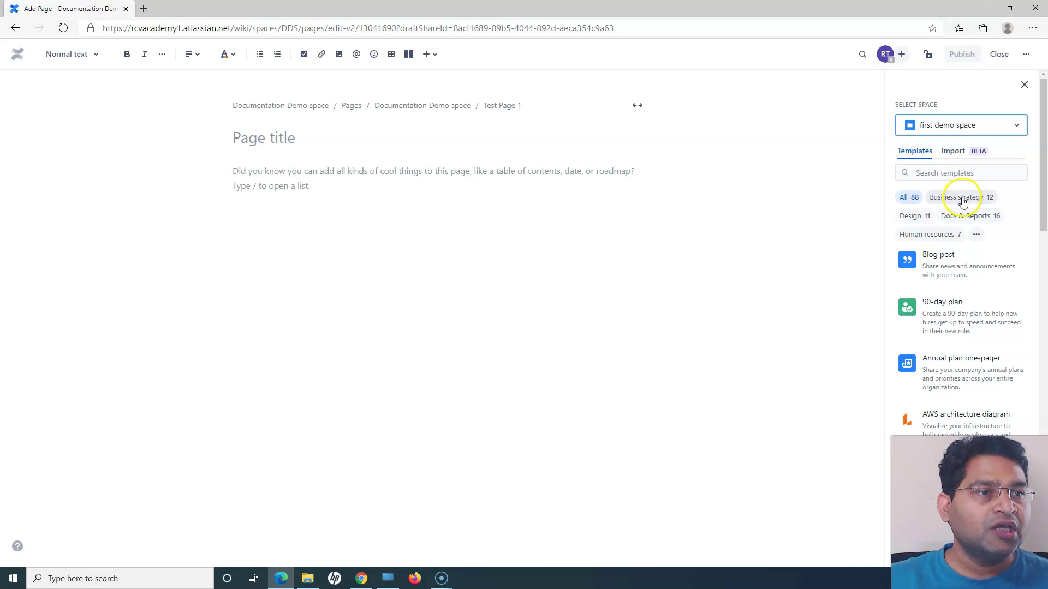
click(976, 238)
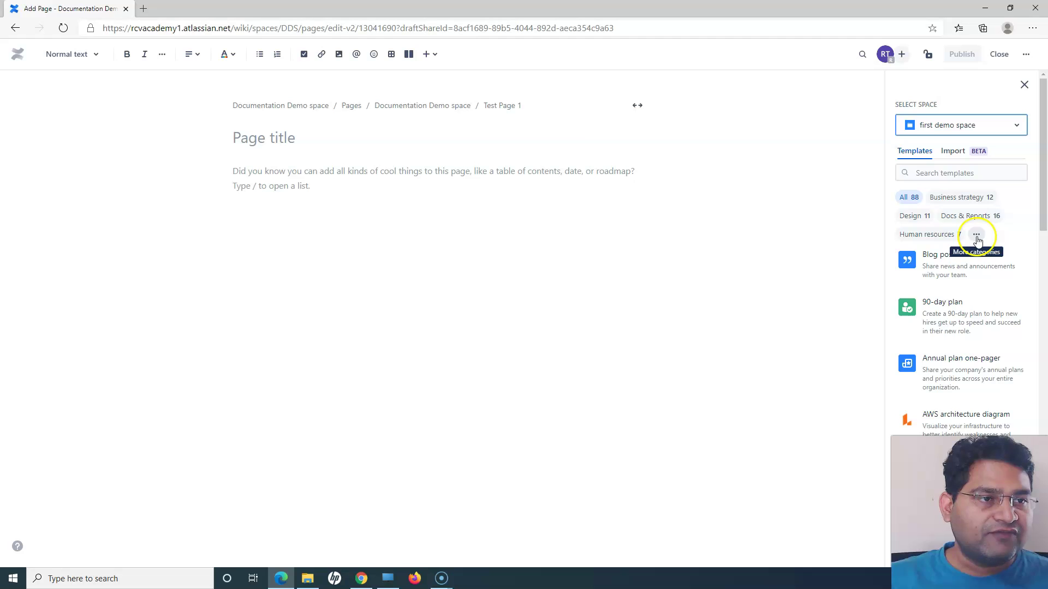
click(978, 235)
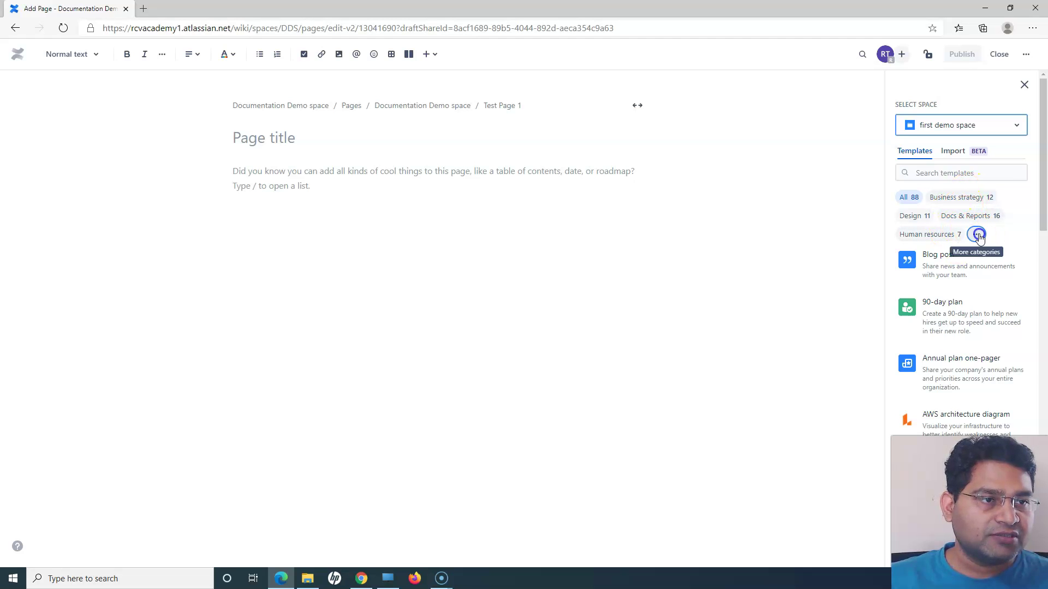
click(978, 236)
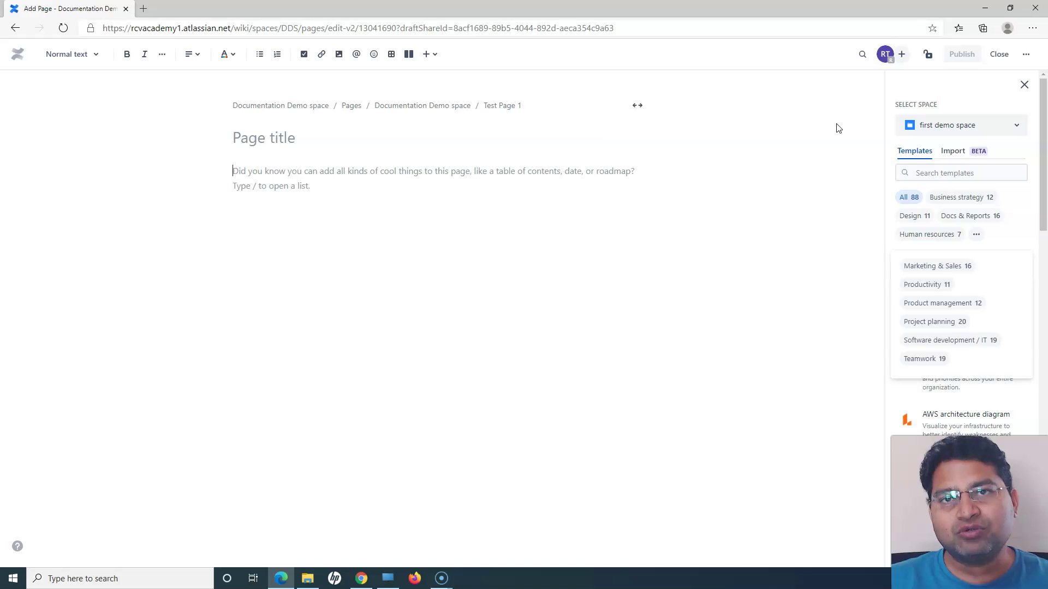
click(851, 492)
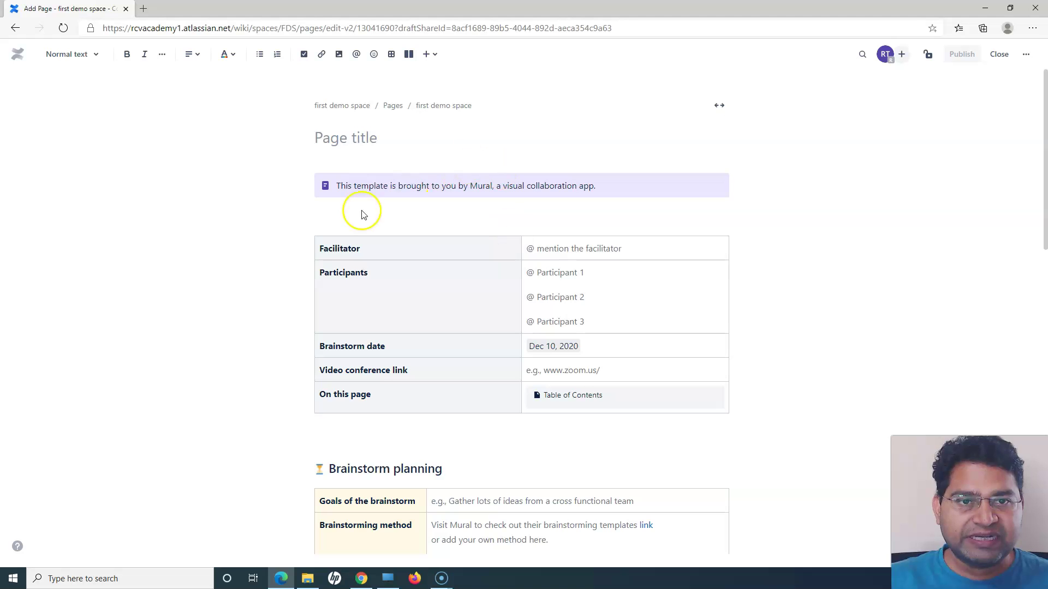
- Look through the brainstorming template's sections, from the facilitator table through planning, pre-work, agenda and outcomes
scroll(380, 381, down, 3)
scroll(382, 344, up, 3)
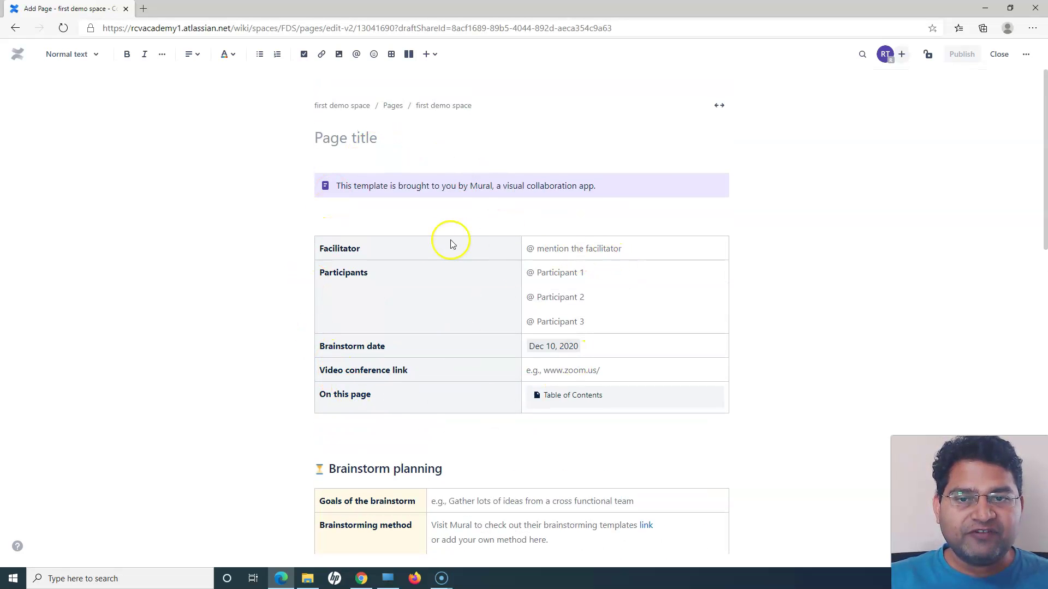
scroll(477, 393, down, 6)
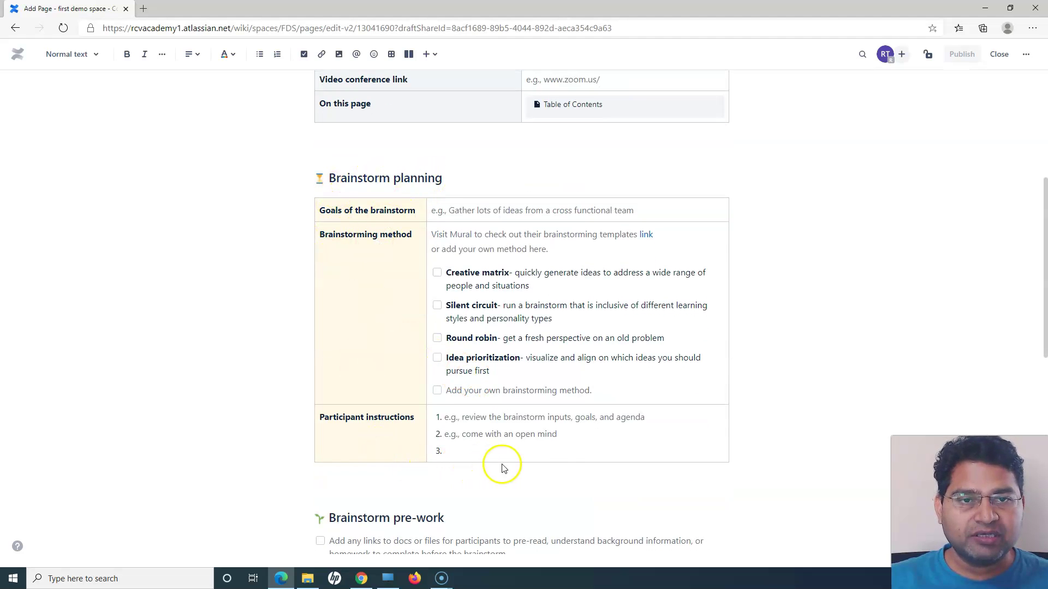
scroll(515, 475, down, 4)
scroll(517, 479, down, 3)
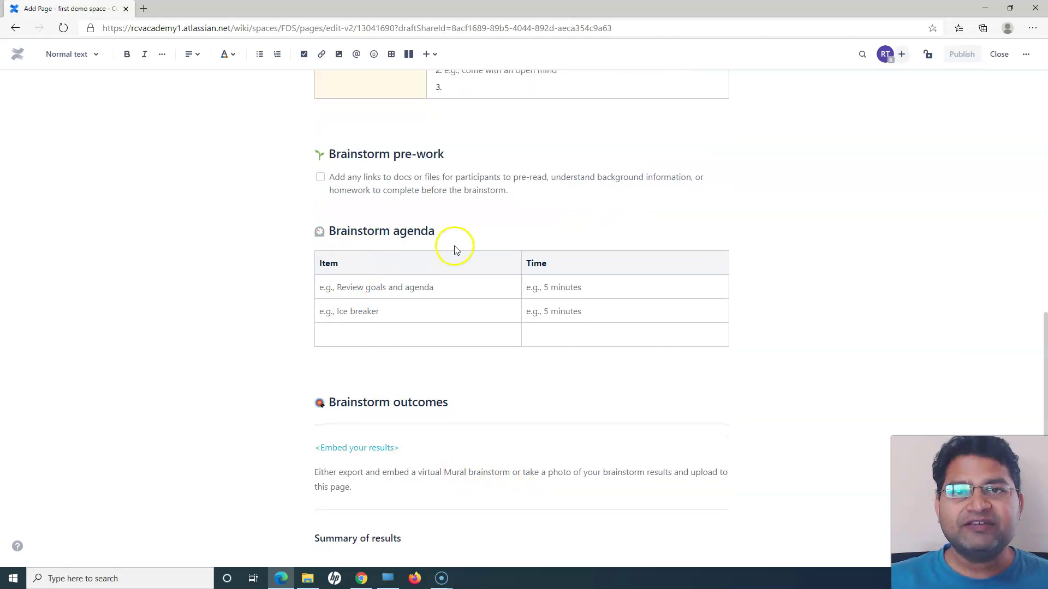
scroll(527, 396, up, 3)
scroll(523, 394, up, 8)
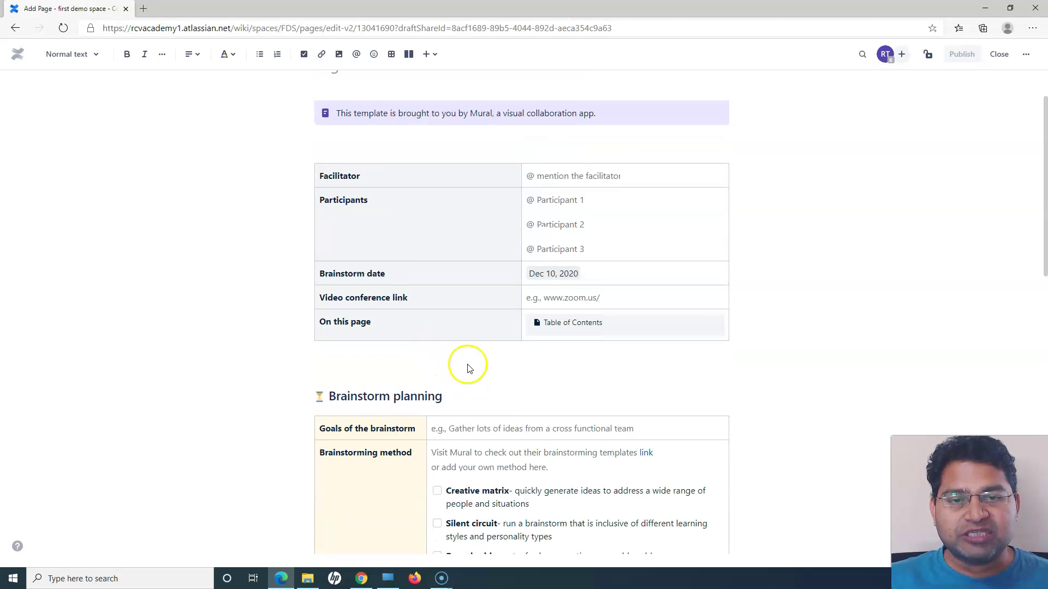
scroll(468, 369, up, 2)
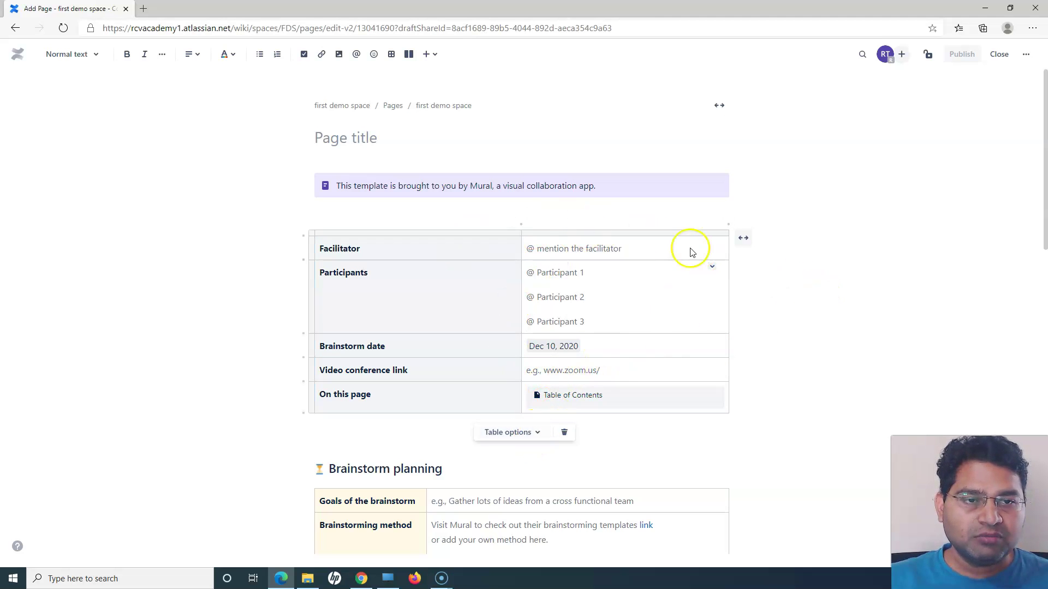
- Add a numbered column to the facilitator and participants table
click(536, 432)
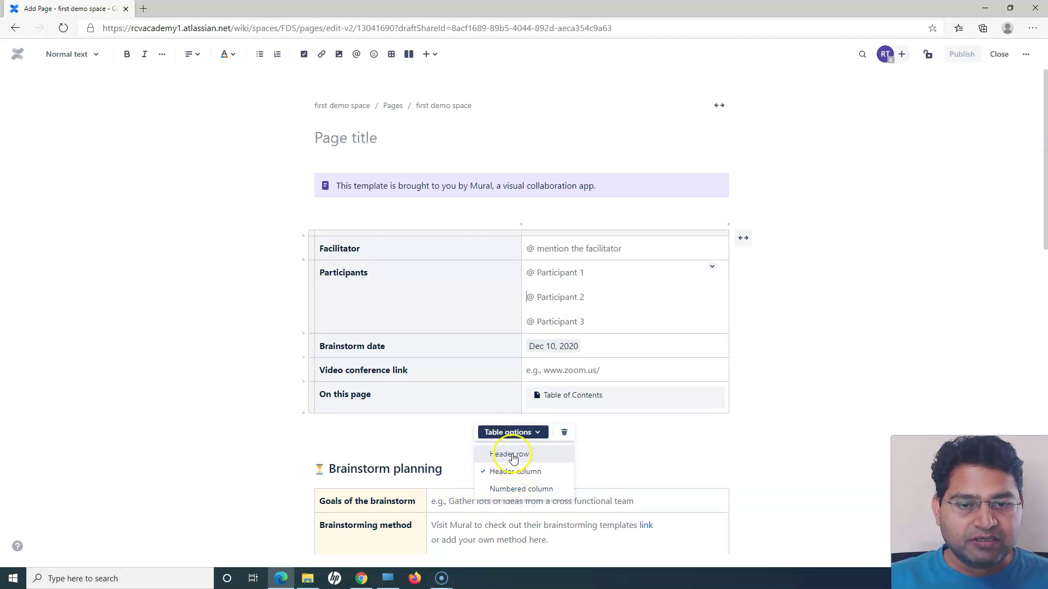
click(534, 494)
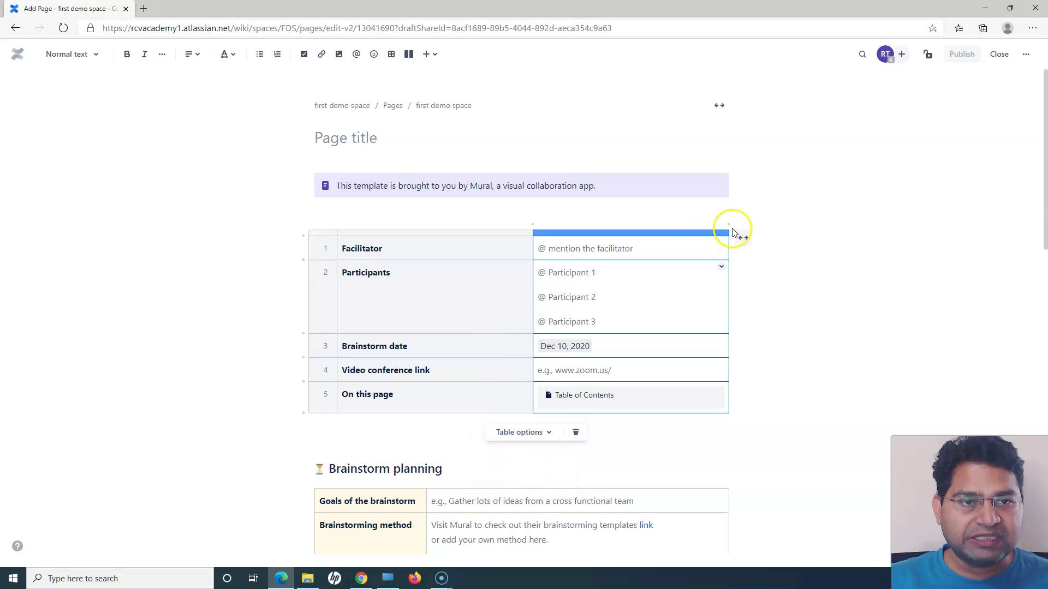
mouse_move(729, 226)
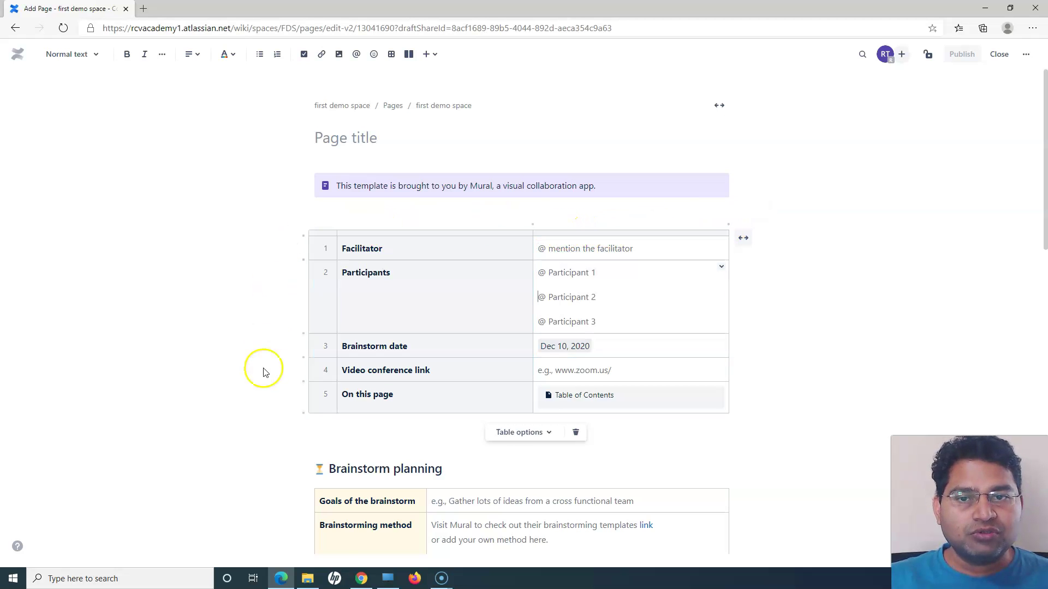
click(863, 274)
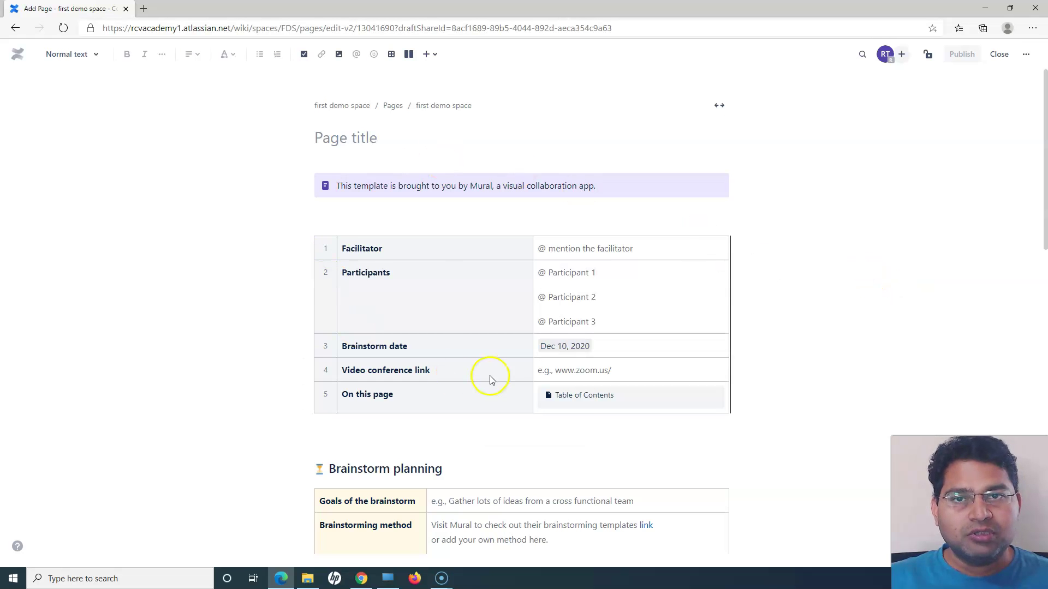
- Title the template-based page "Demo Page With Template" and publish it
scroll(449, 456, down, 10)
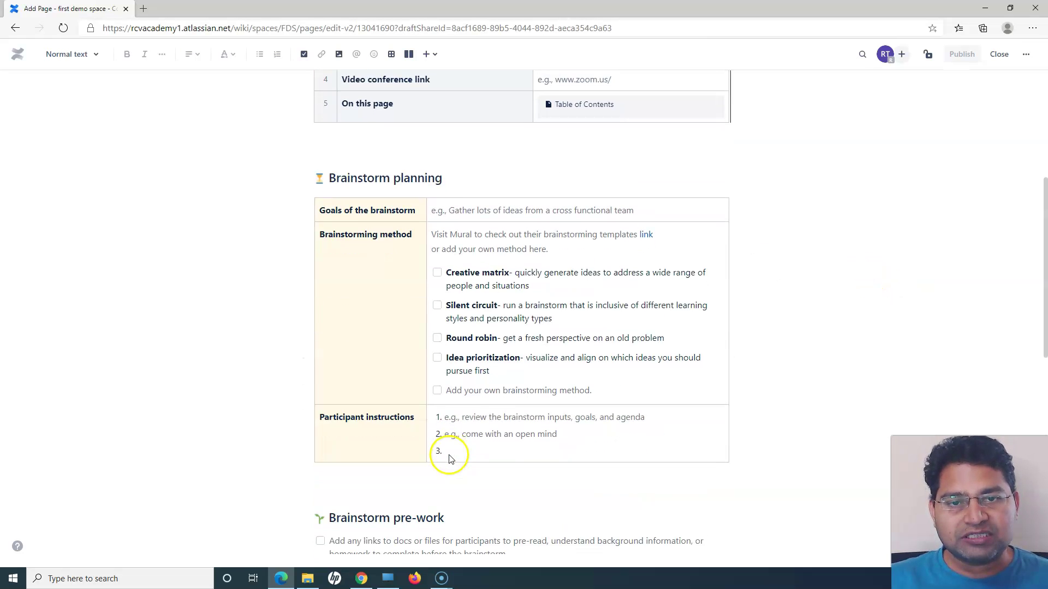
scroll(421, 392, up, 6)
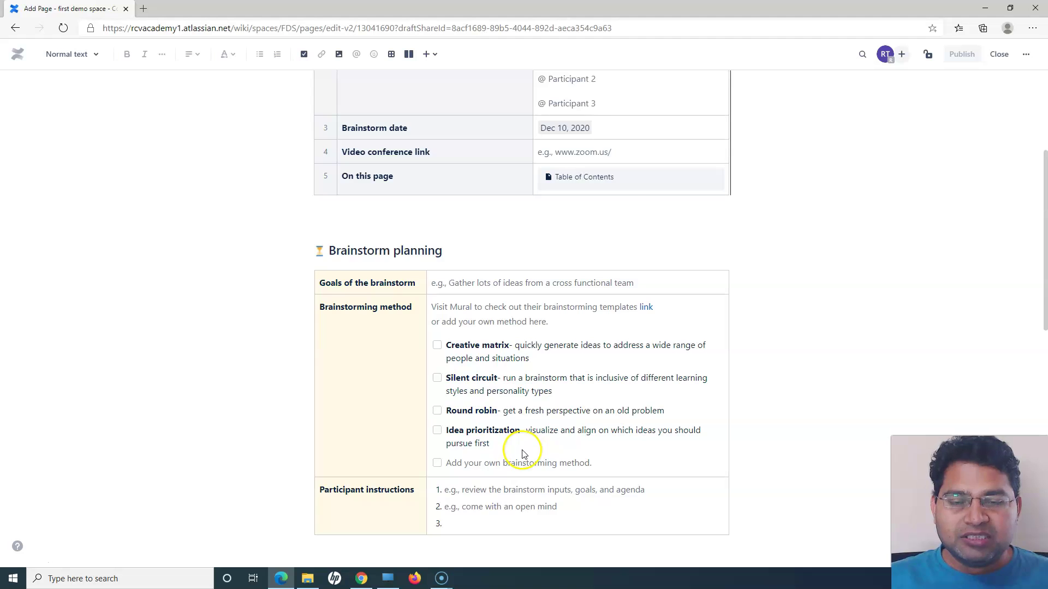
scroll(411, 434, up, 4)
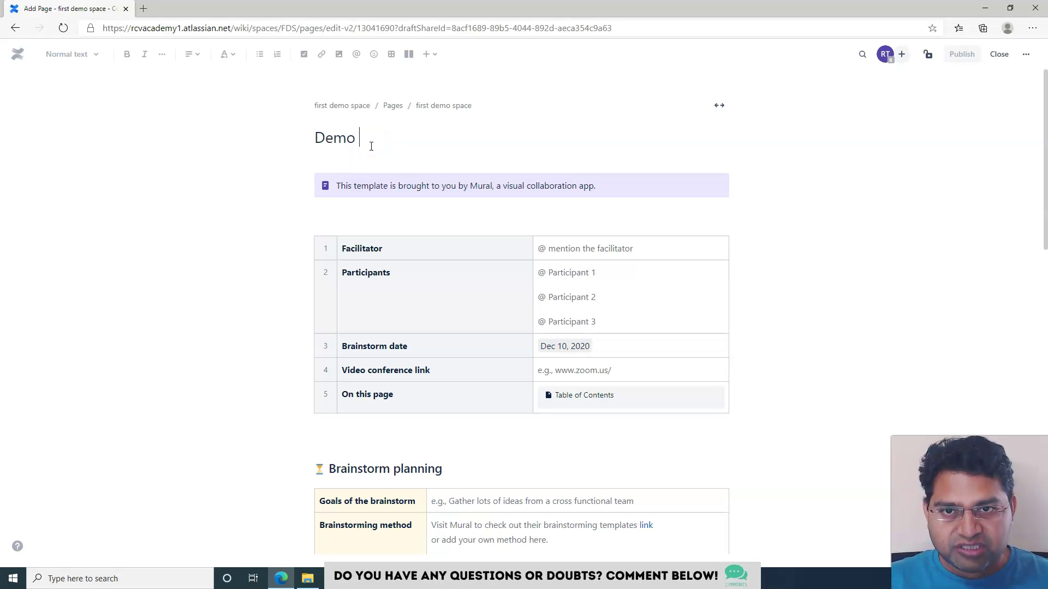
text(Page With Template)
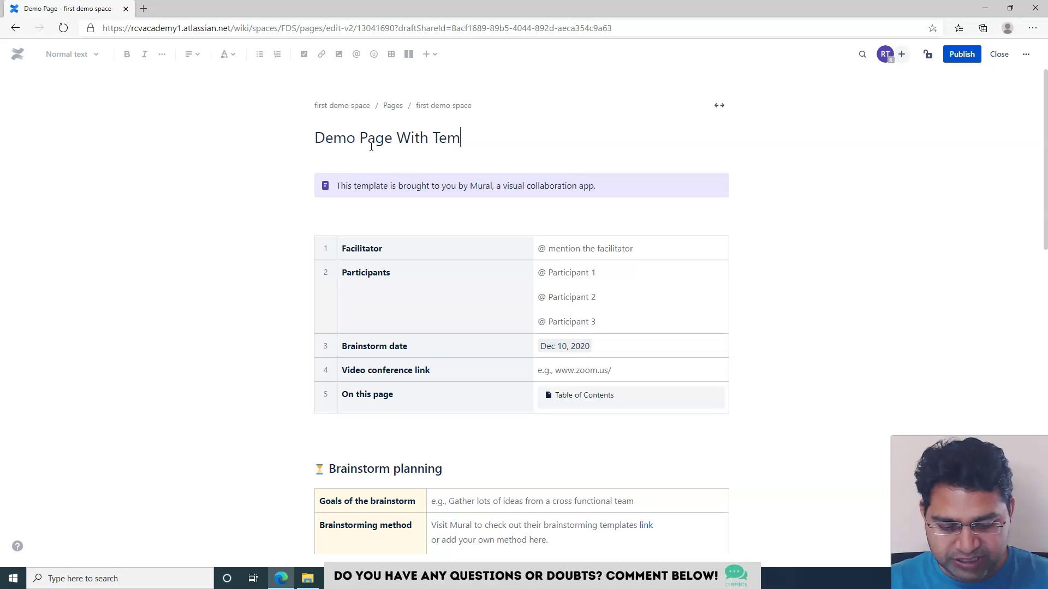
click(964, 55)
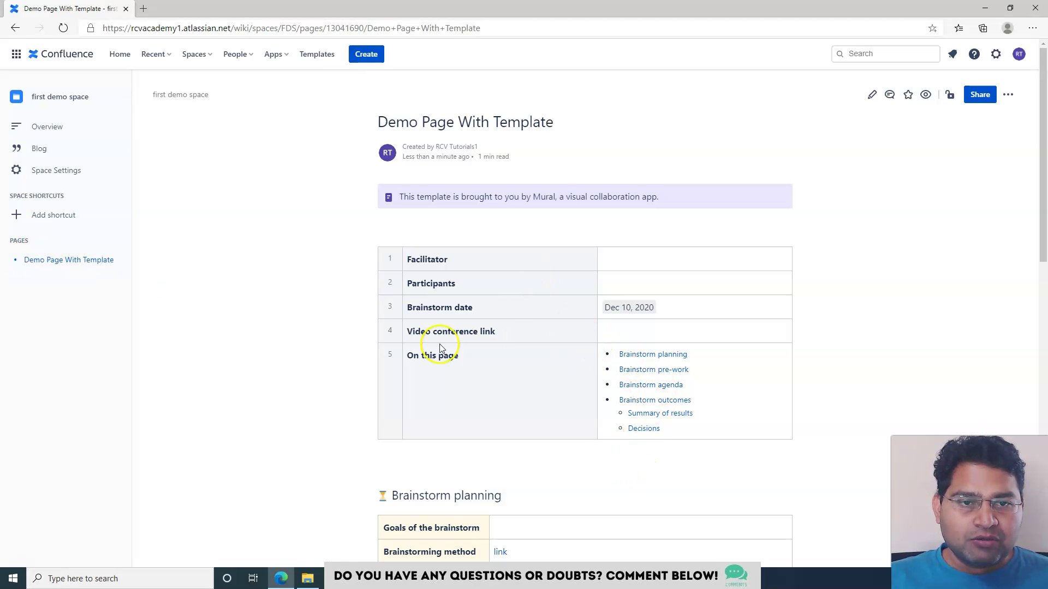
- Review the published "Demo Page With Template" page and reopen it for editing
scroll(603, 439, down, 1)
scroll(545, 355, down, 3)
scroll(507, 437, up, 5)
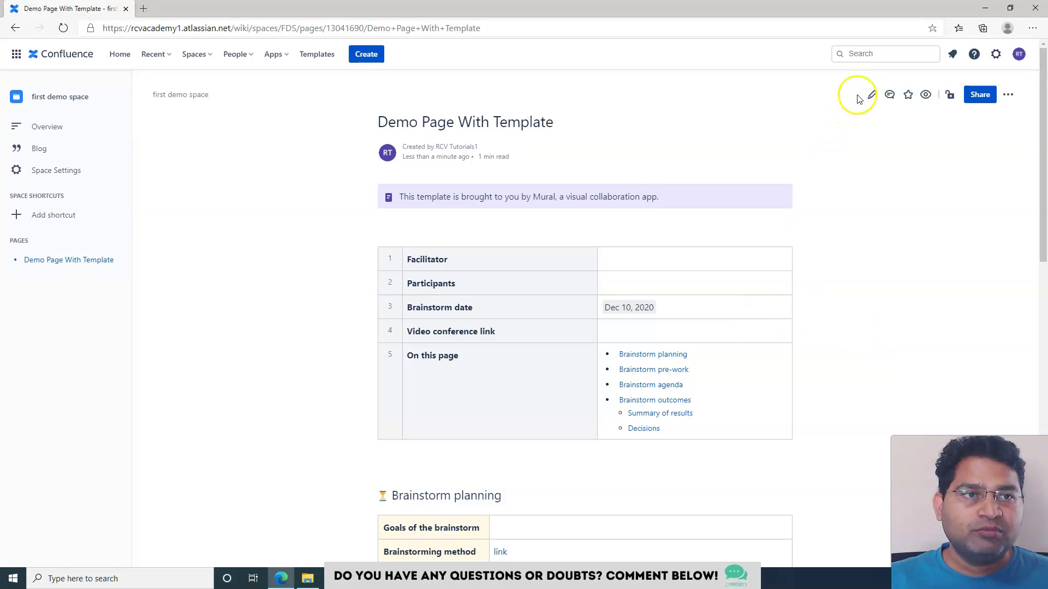
click(872, 96)
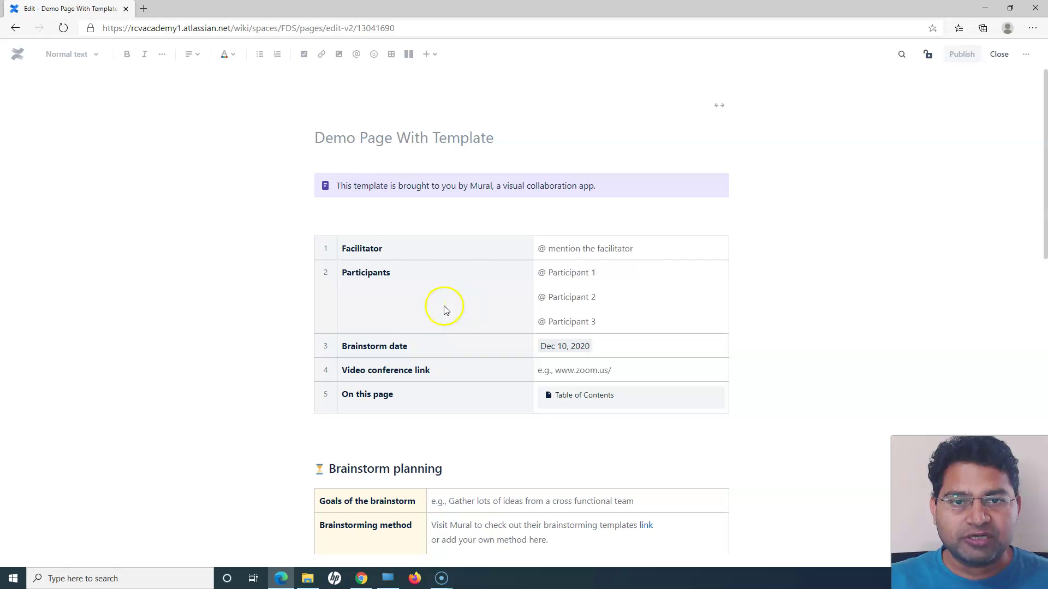
click(642, 247)
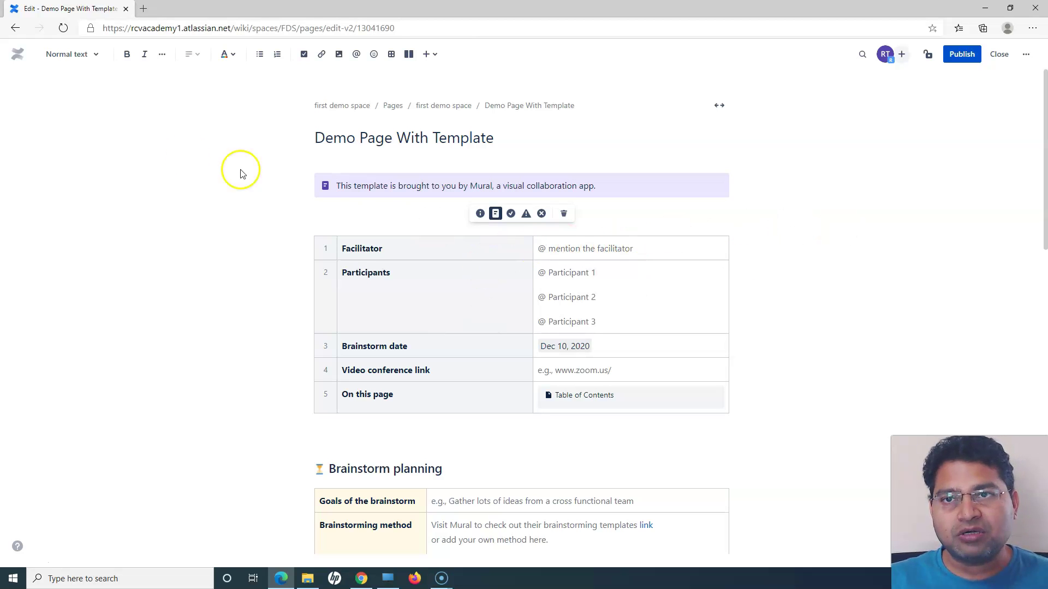
- Close the page editor, read through the published "Demo Page With Template" page and return to the home page
click(1003, 59)
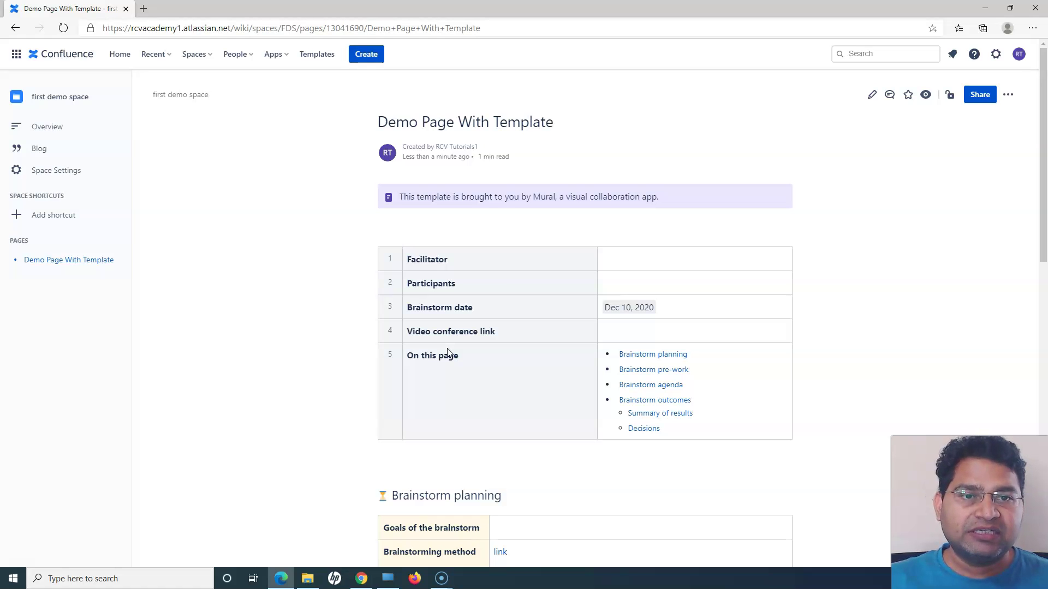
scroll(605, 460, down, 9)
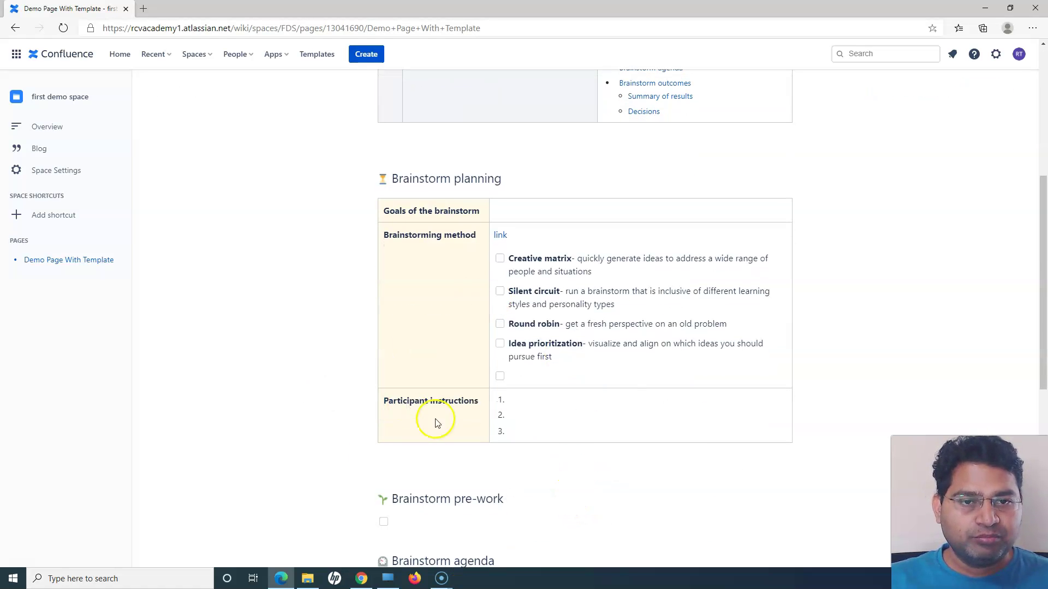
scroll(453, 343, down, 3)
scroll(426, 430, up, 12)
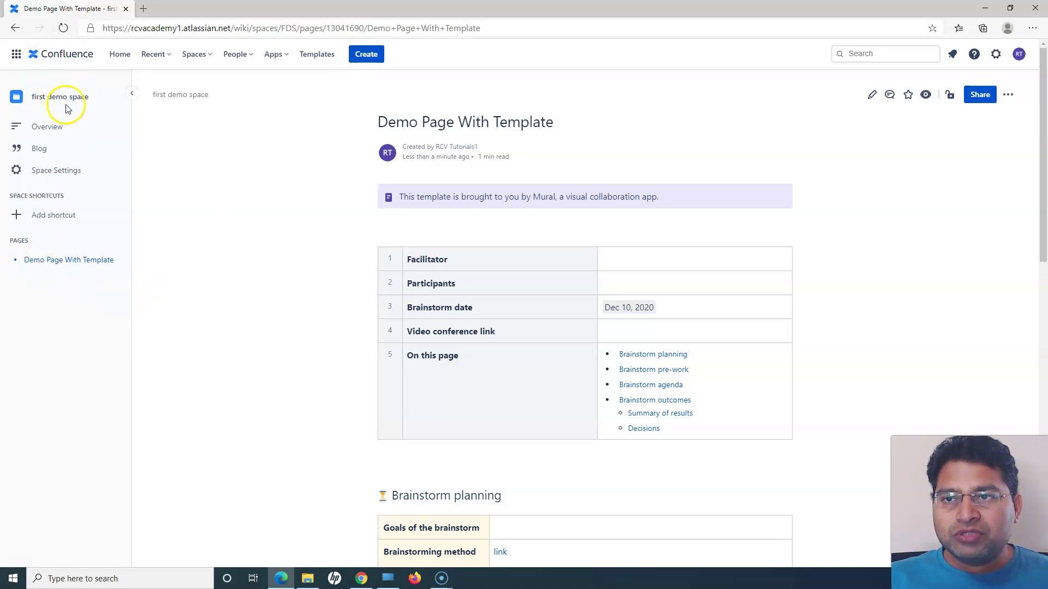
click(52, 55)
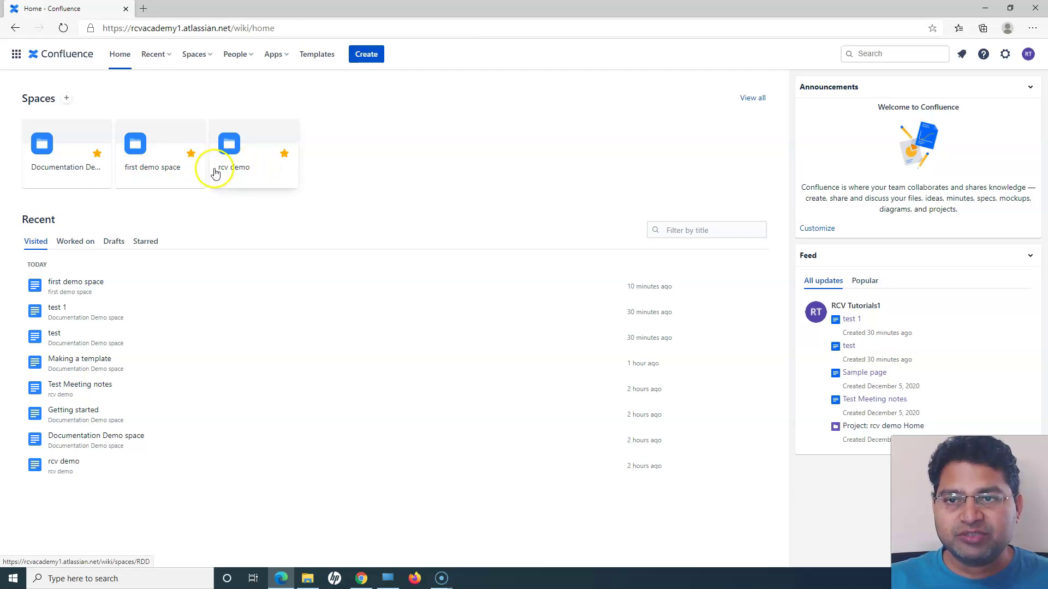
click(239, 171)
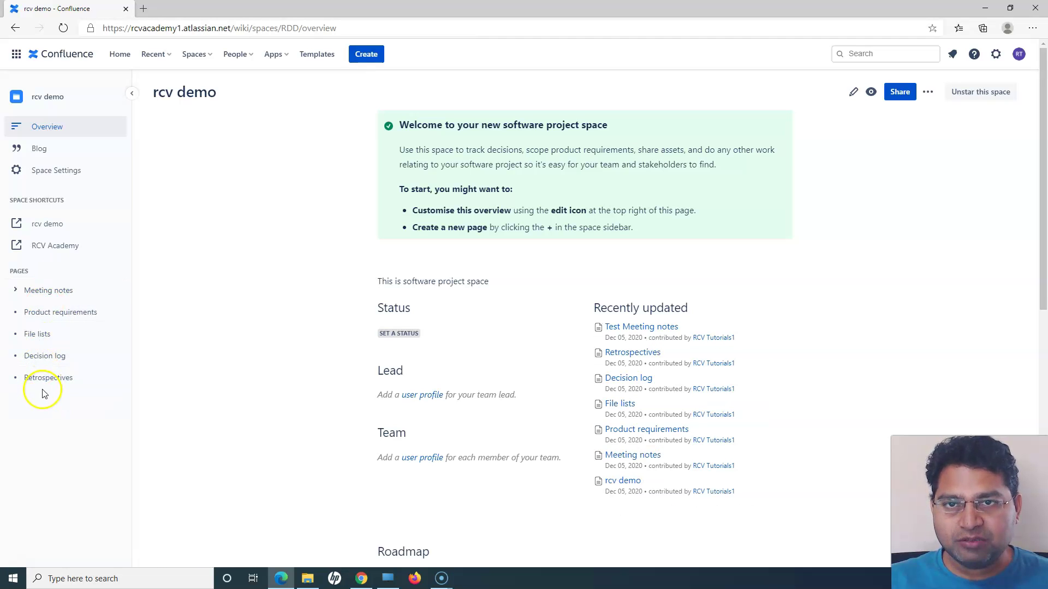
click(371, 61)
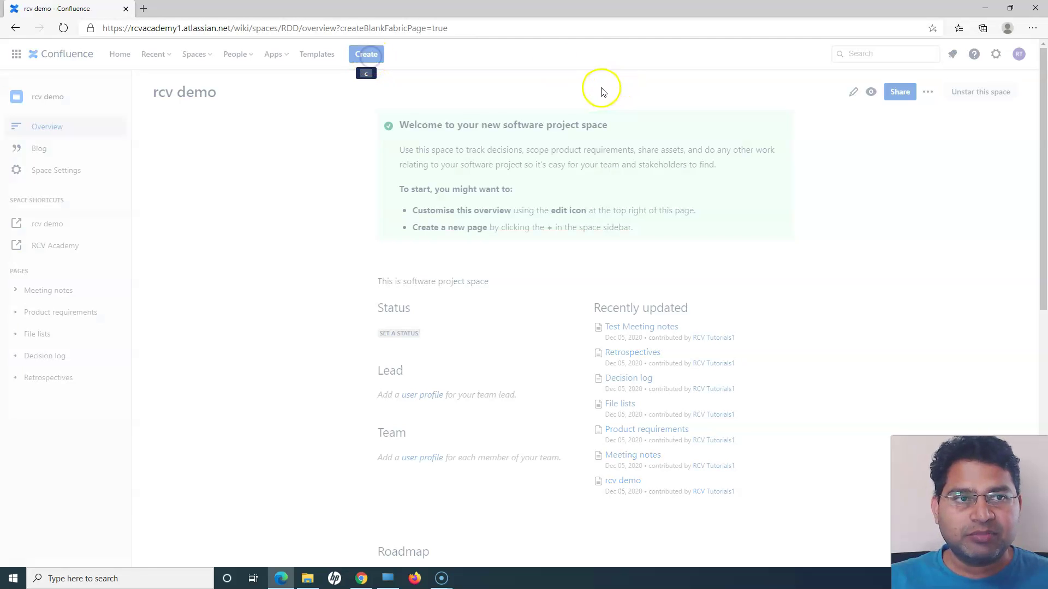
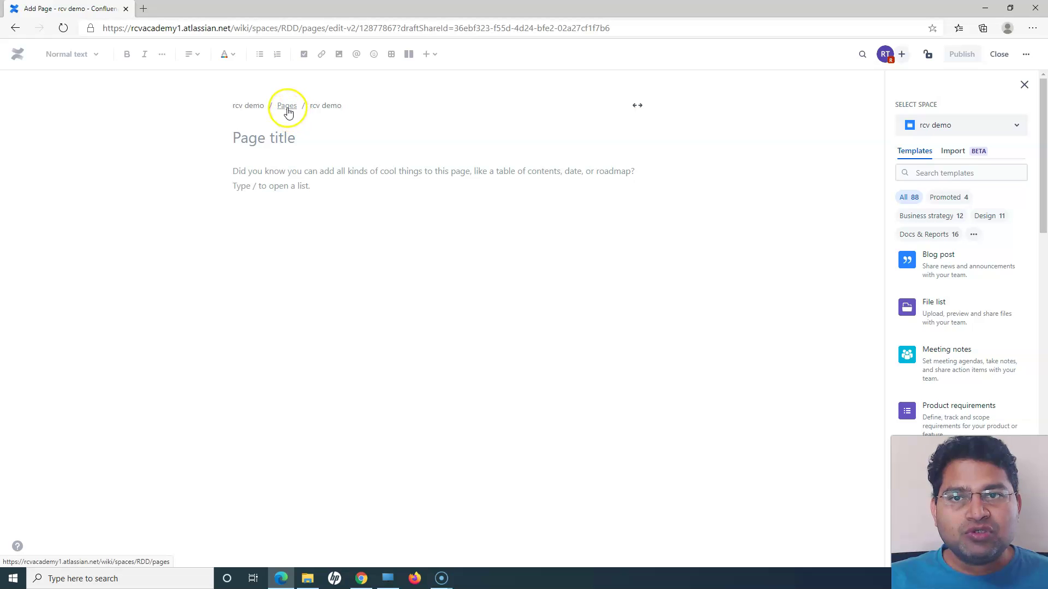
click(1001, 55)
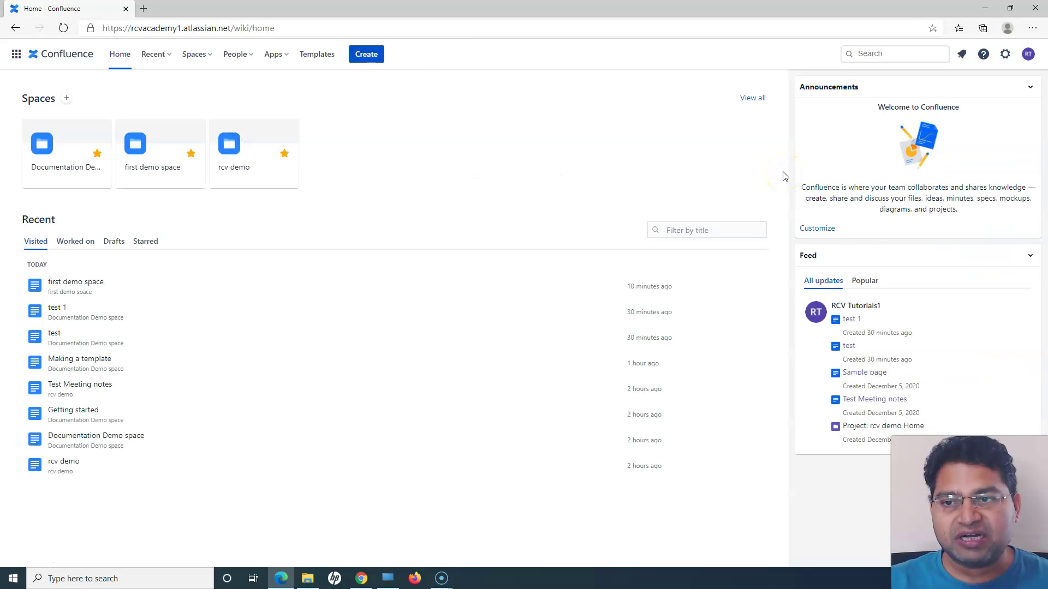
- In the rcv demo space, create a child page titled "Product req child page" under Product requirements and publish it
click(257, 164)
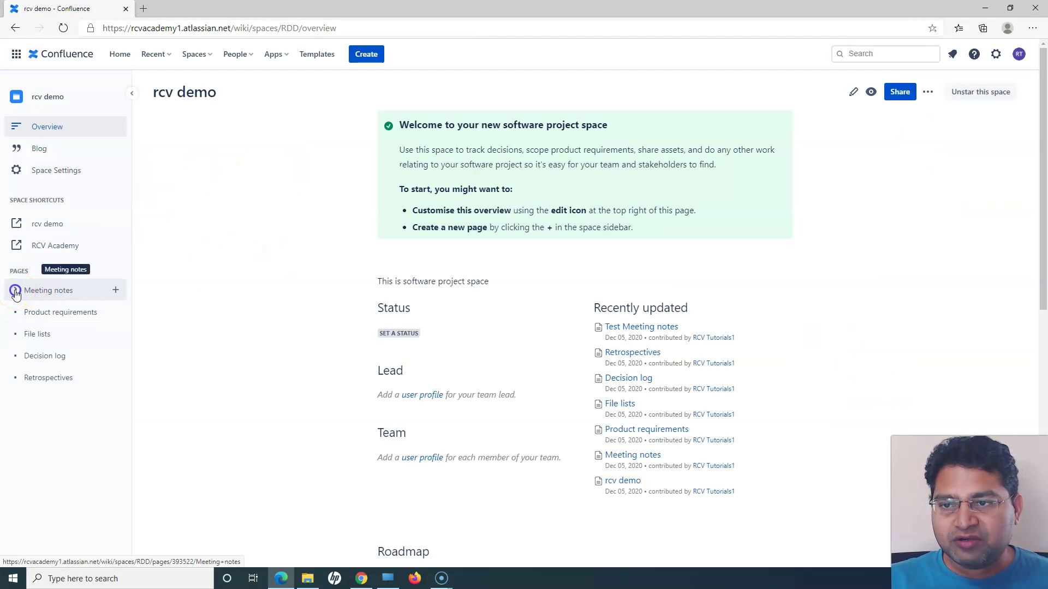
click(15, 293)
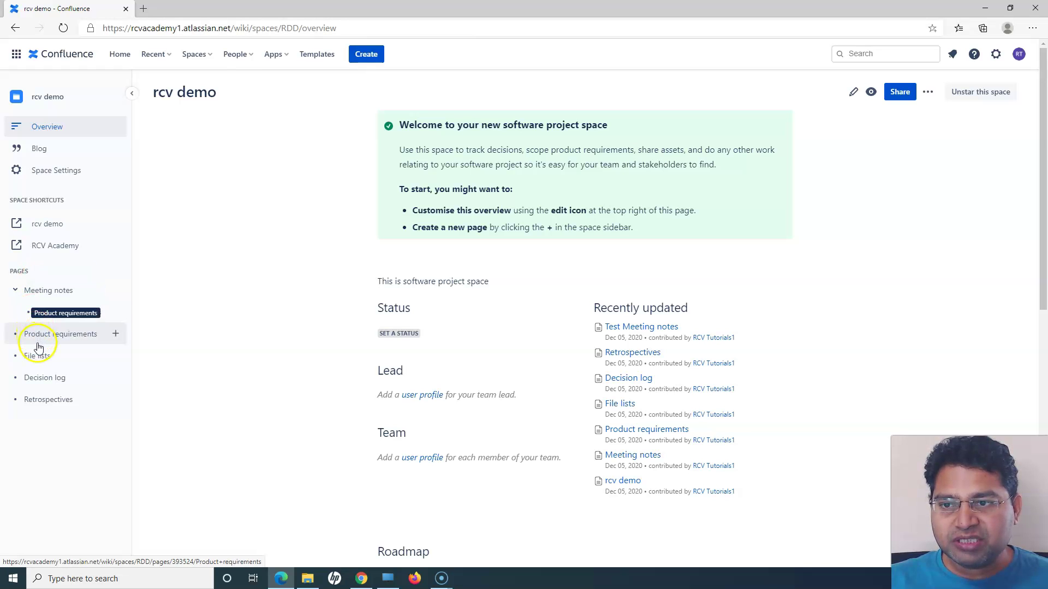
click(117, 337)
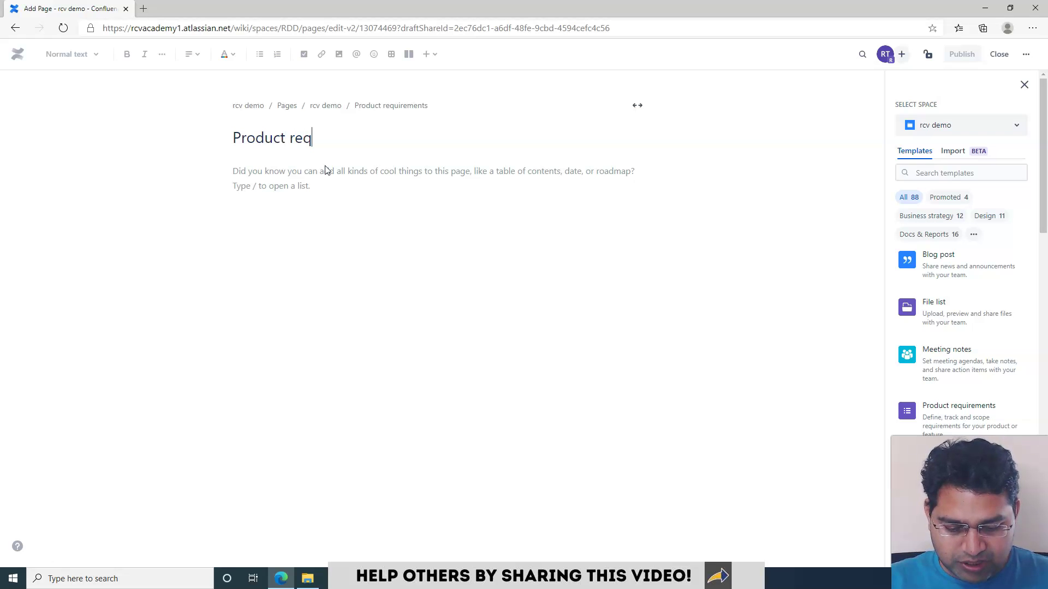
text(child page)
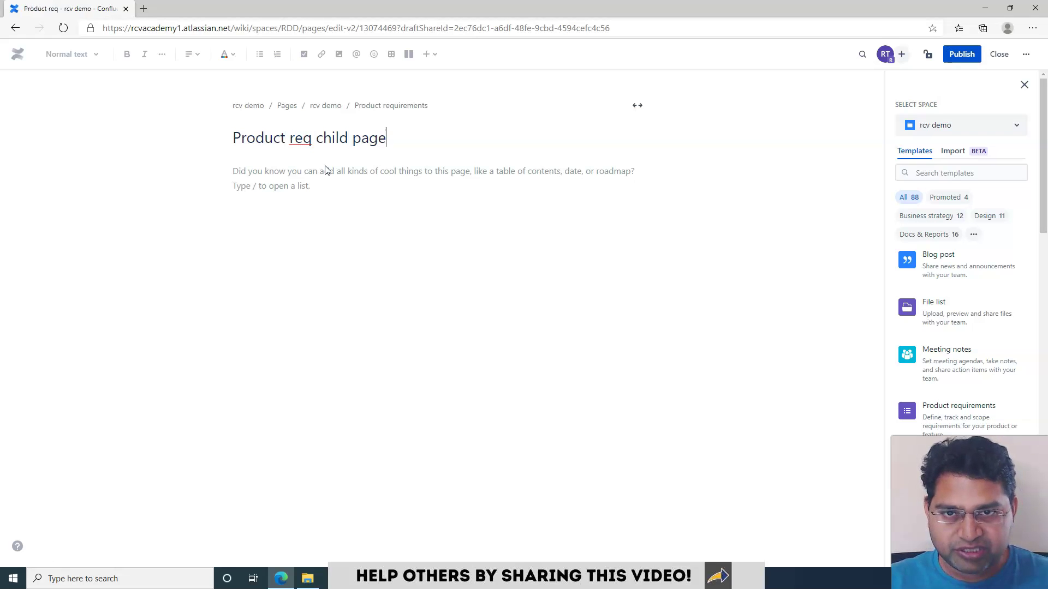
click(962, 54)
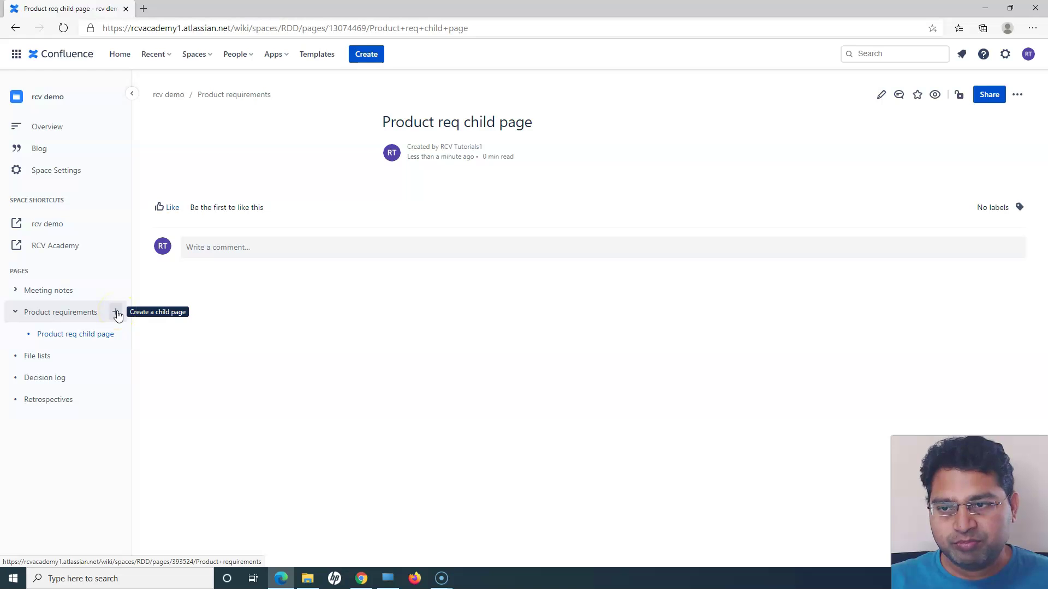
click(71, 331)
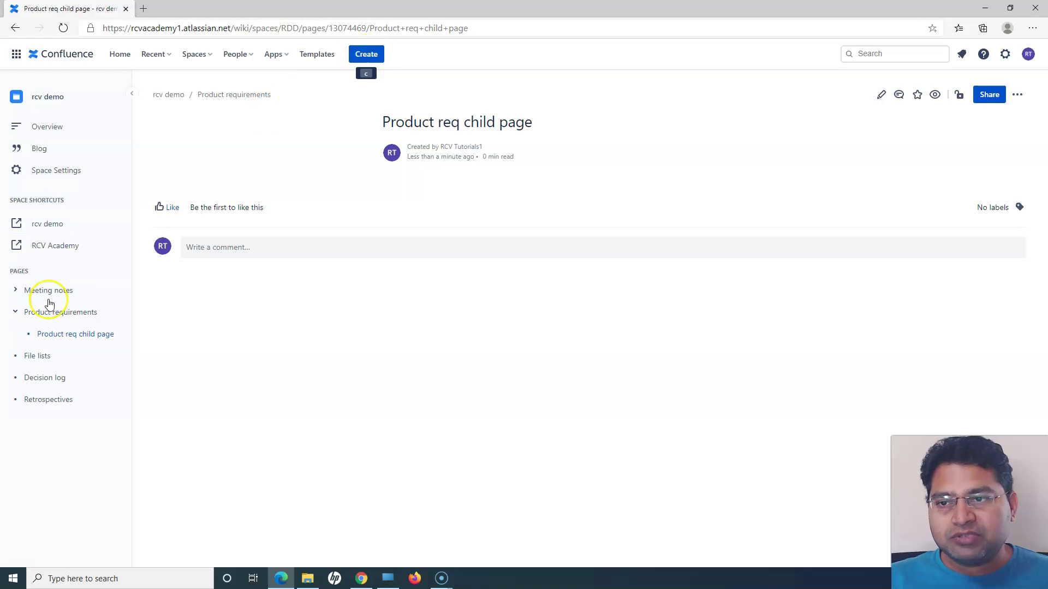
click(376, 55)
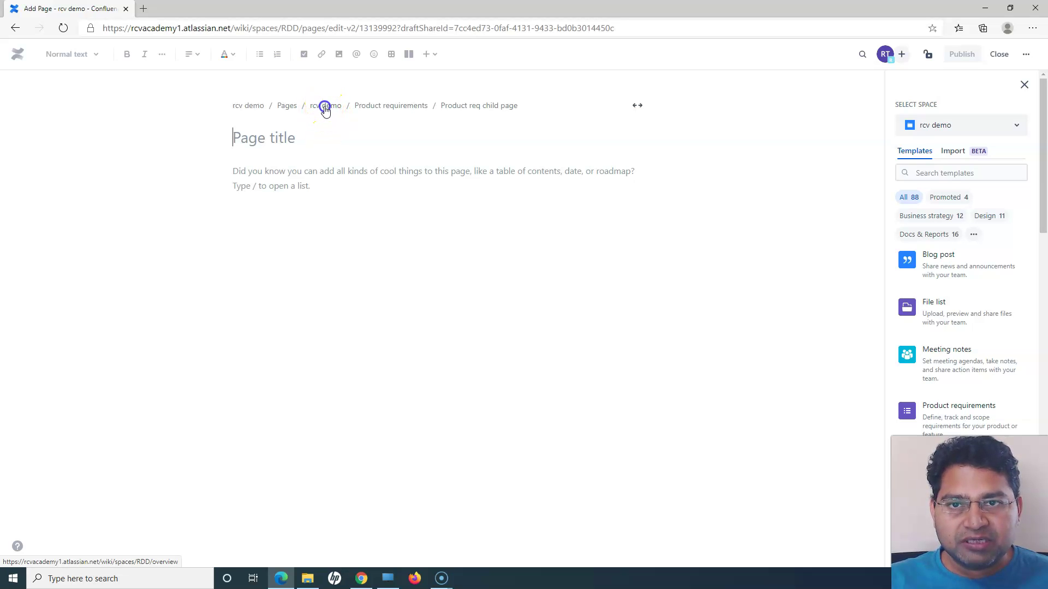
click(331, 109)
click(283, 144)
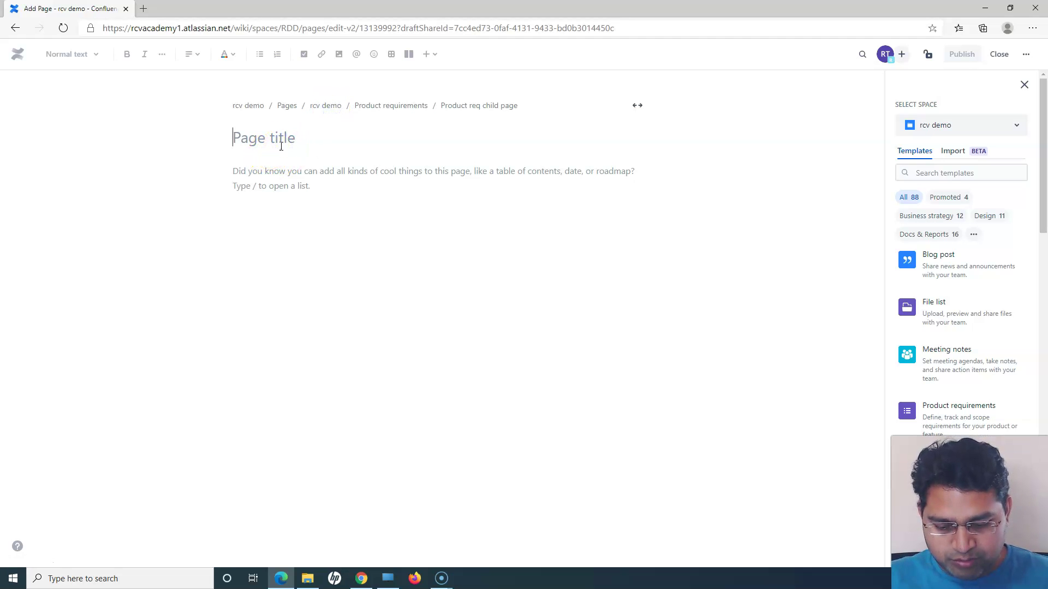
- From the rcv demo space overview, create a top-level page titled "Test Page" and publish it
click(325, 107)
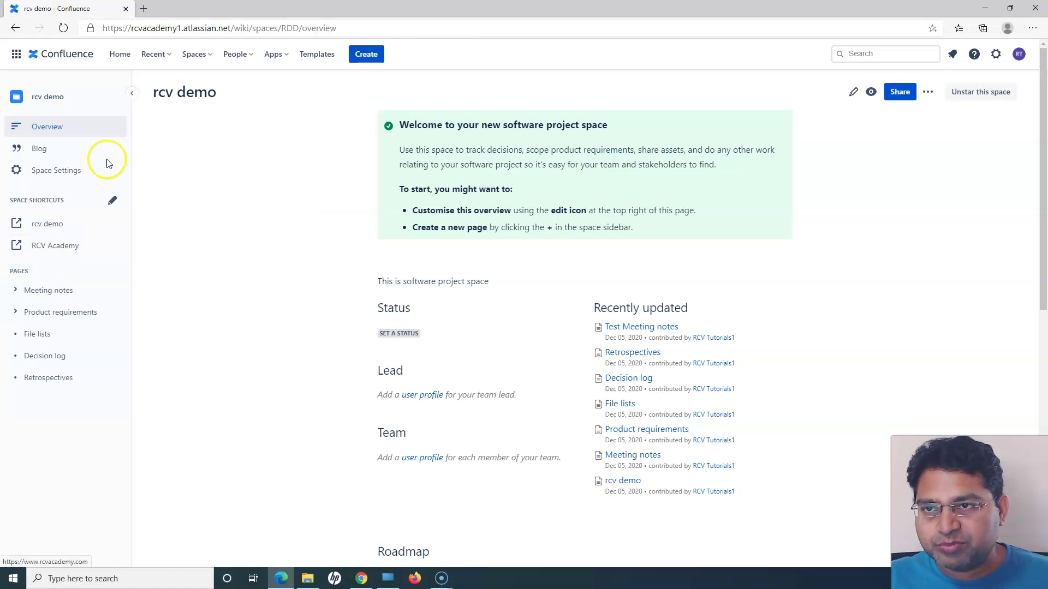
click(174, 120)
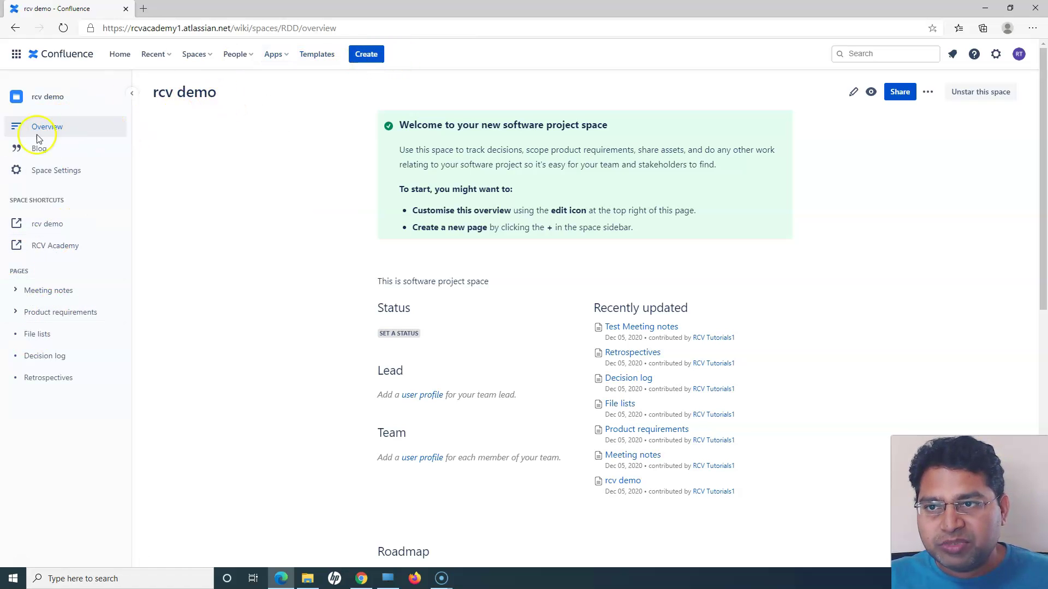
click(366, 58)
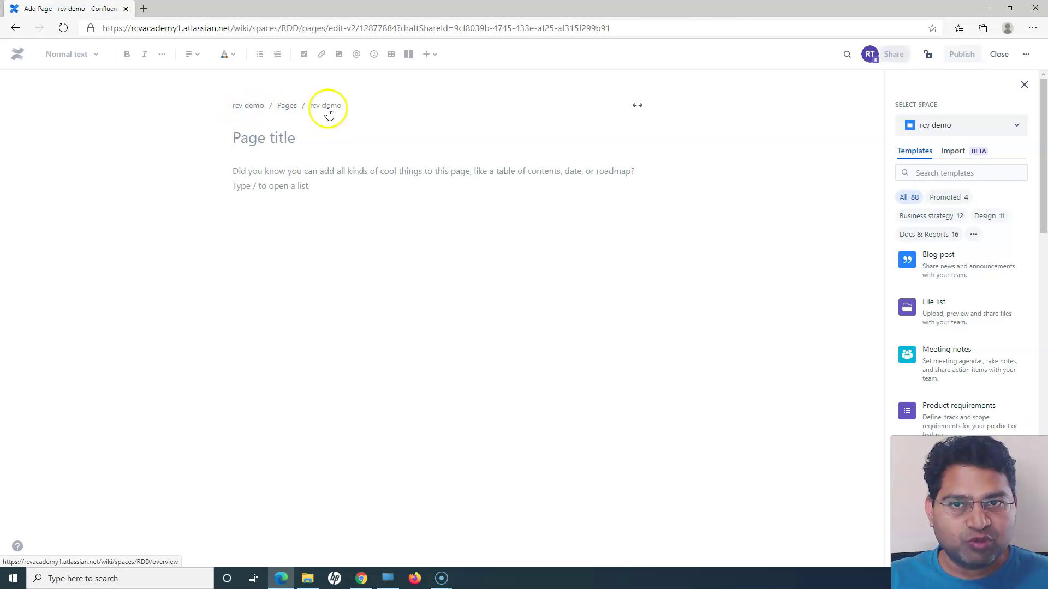
click(266, 141)
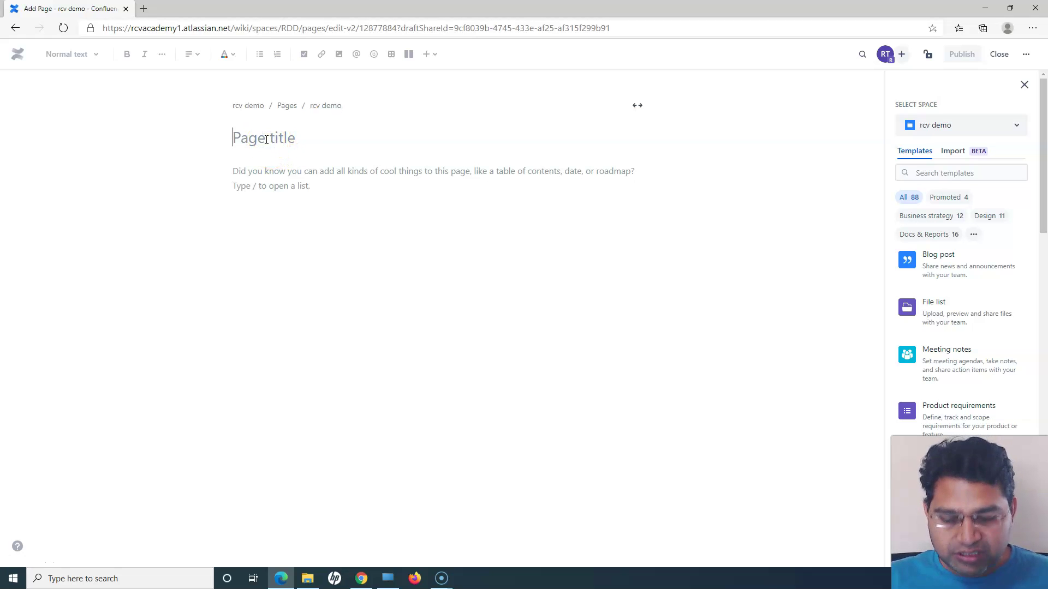
text(Test)
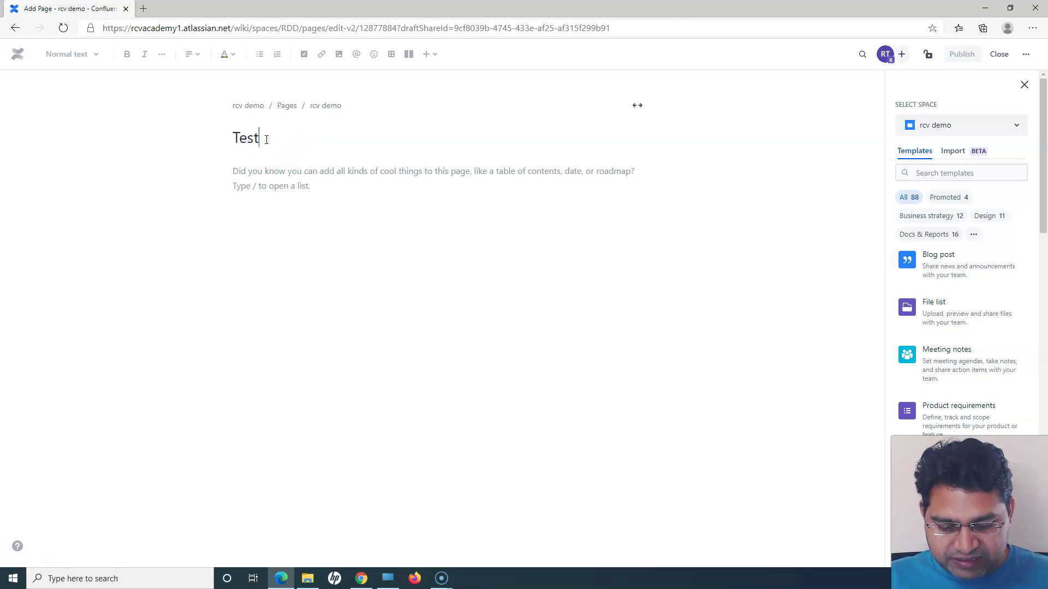
text( Page)
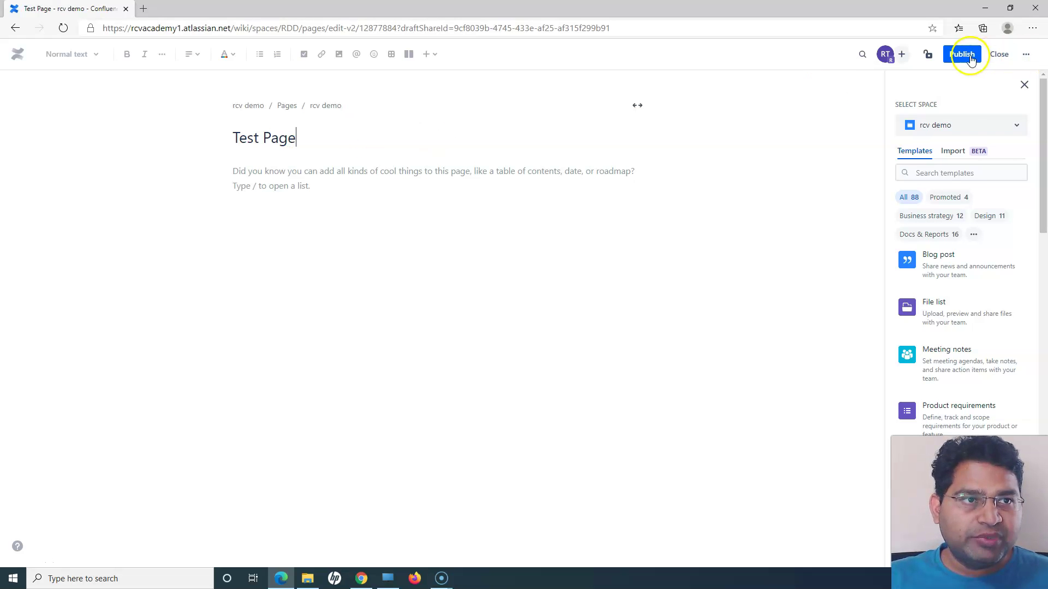
click(959, 52)
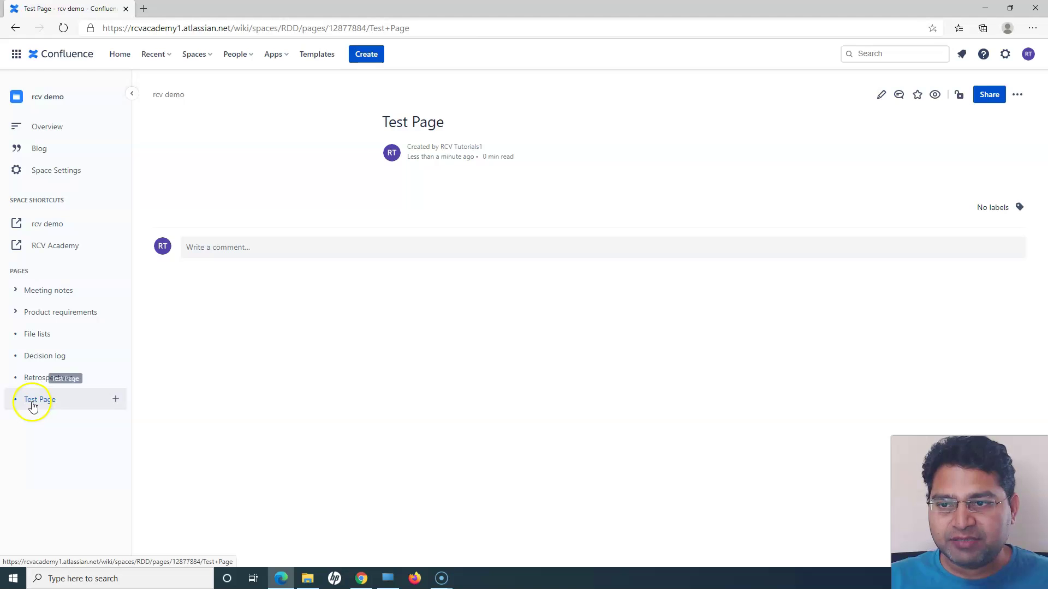
- Create a page titled "Test Decision log" under the Decision log page and publish it
click(41, 361)
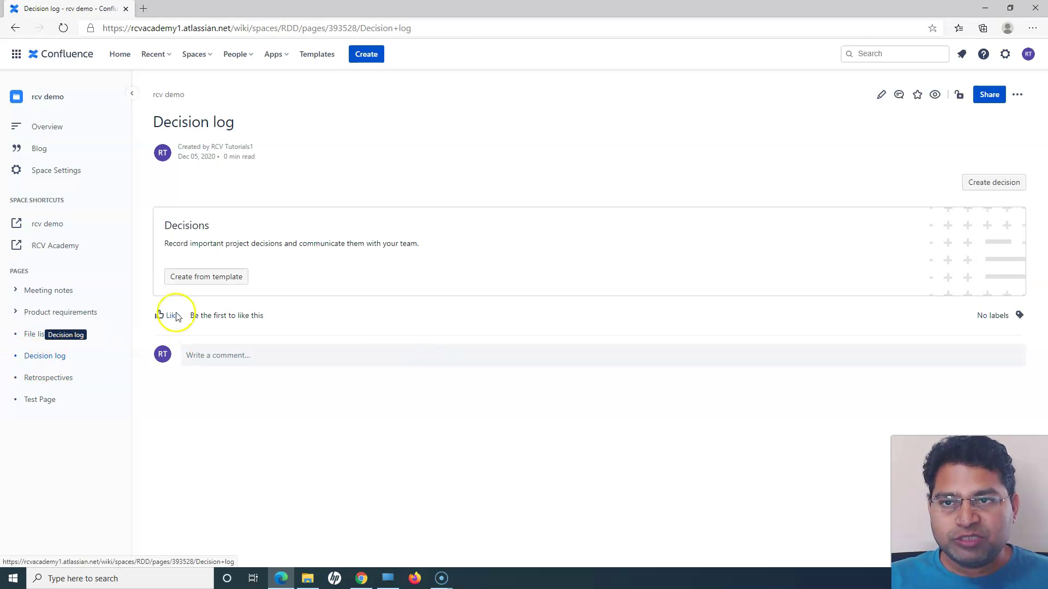
click(369, 61)
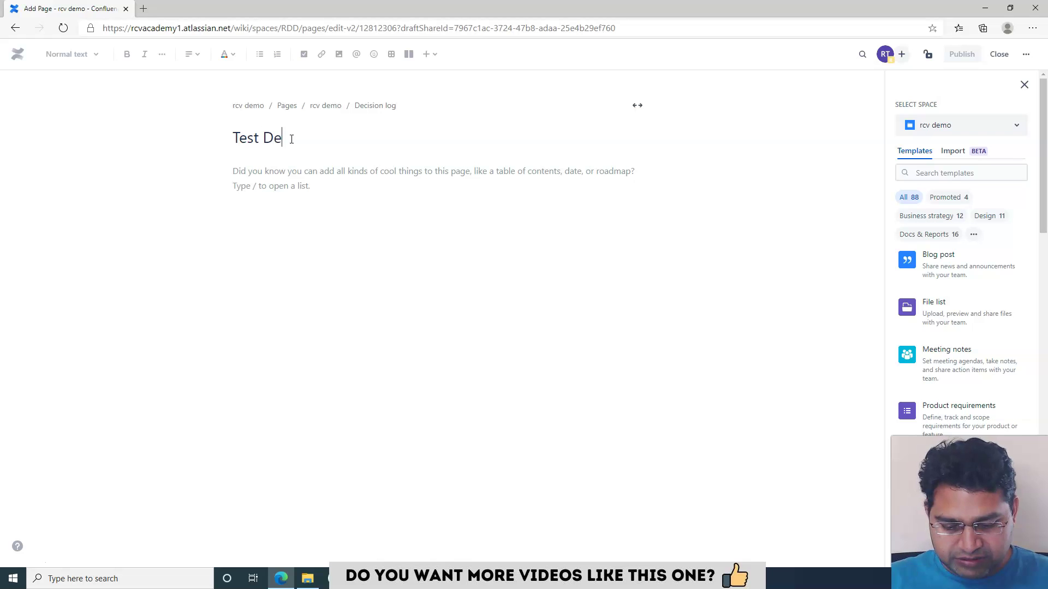
text(cision log)
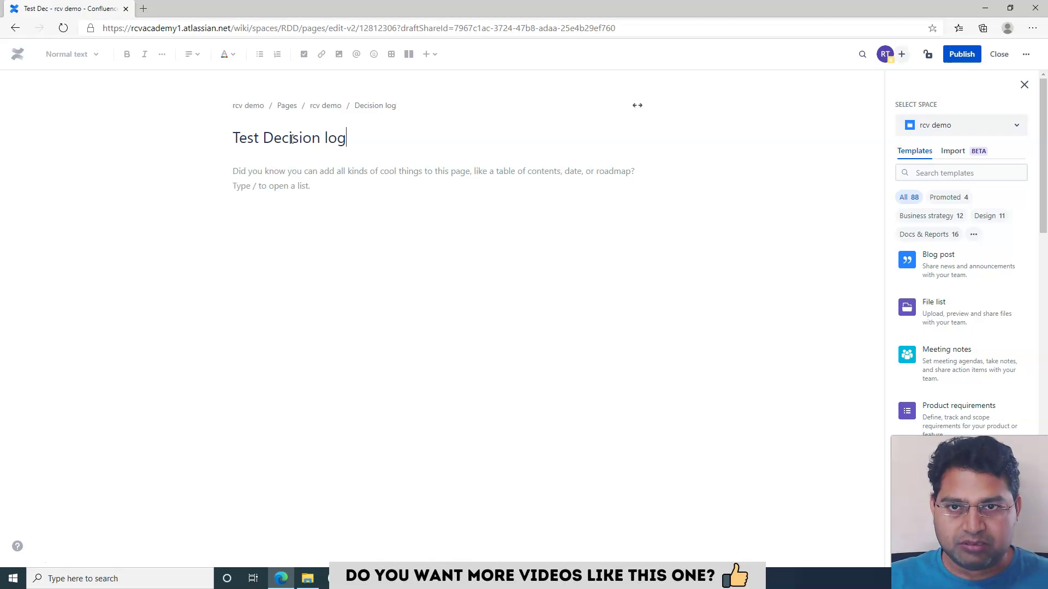
click(962, 54)
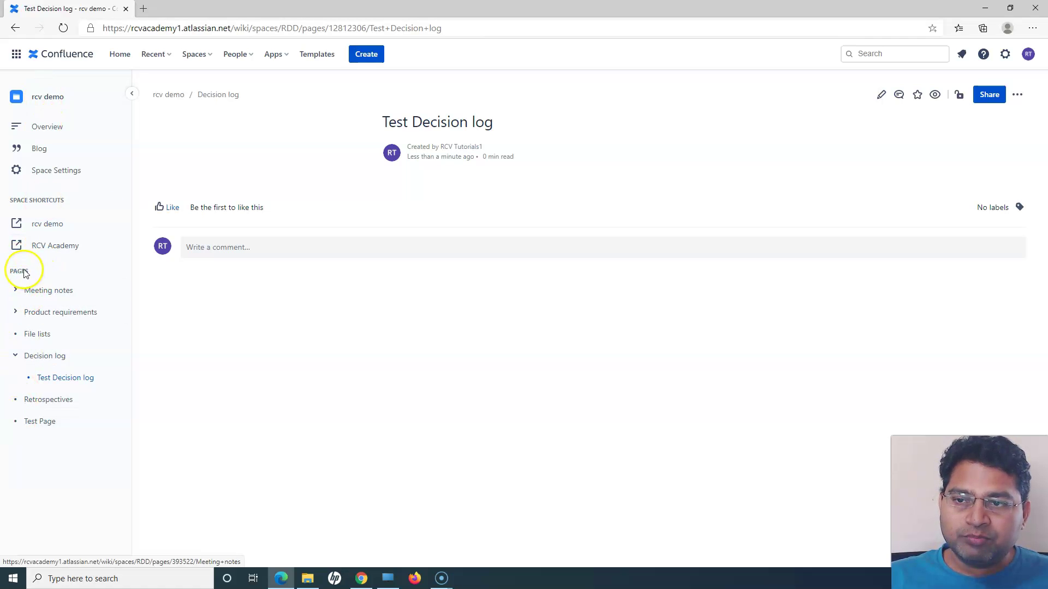
- Visit the rcv demo overview and the Retrospectives page, and start a new page under Product requirements
click(165, 100)
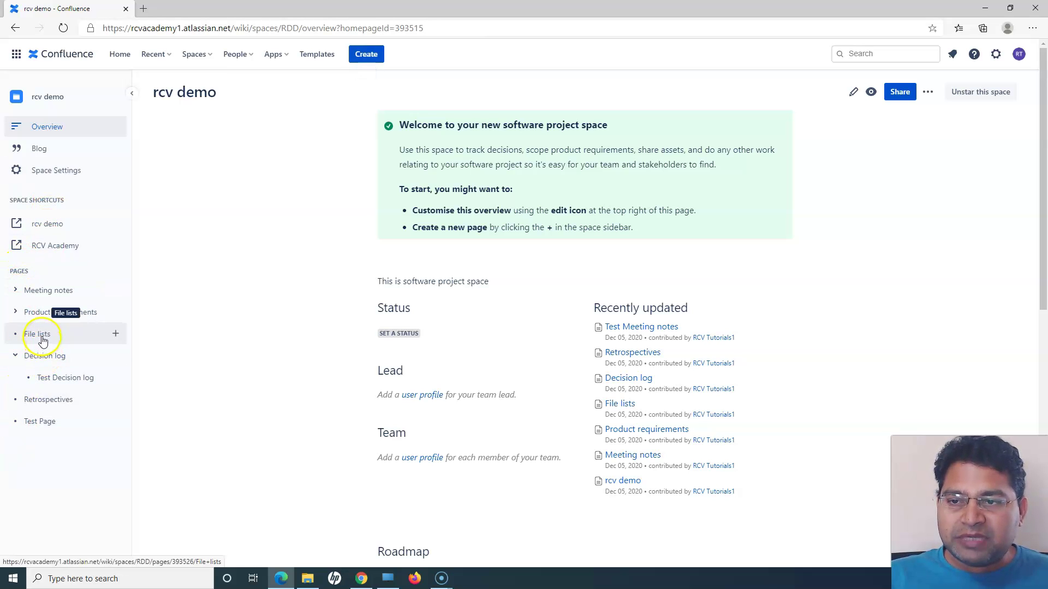
click(43, 403)
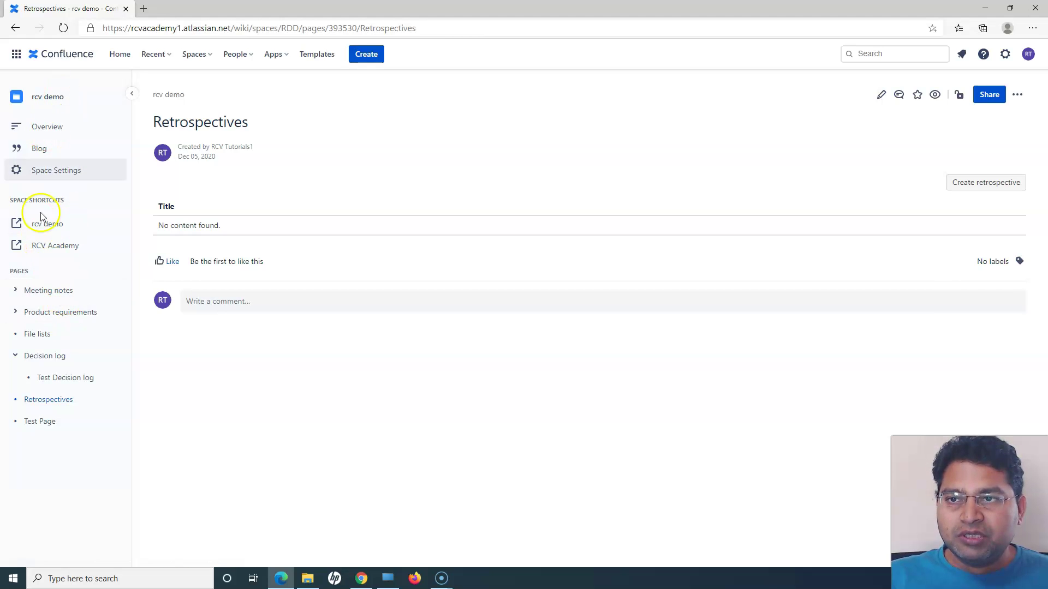
click(41, 314)
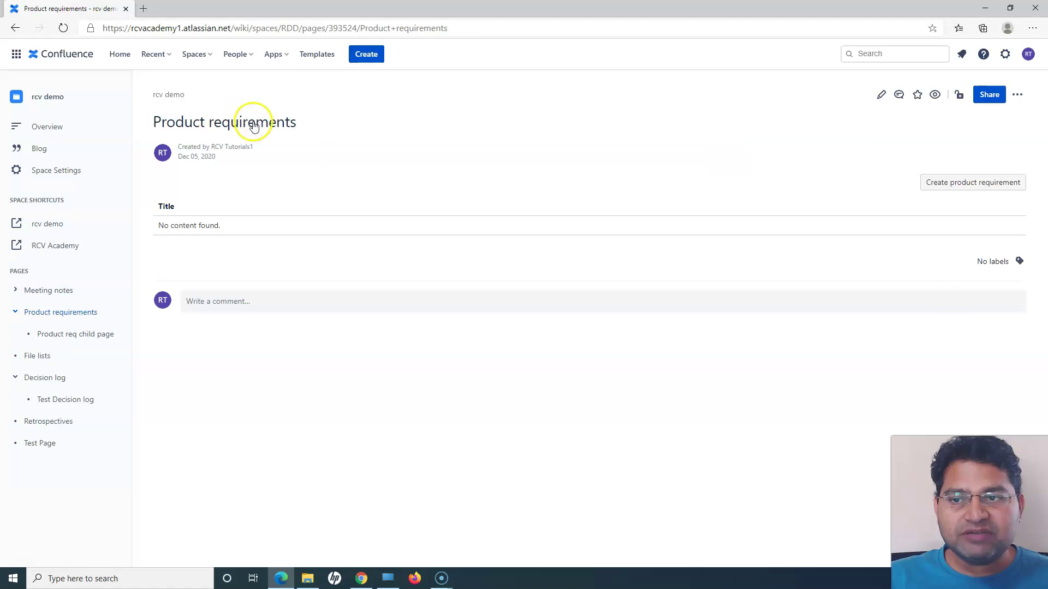
click(375, 60)
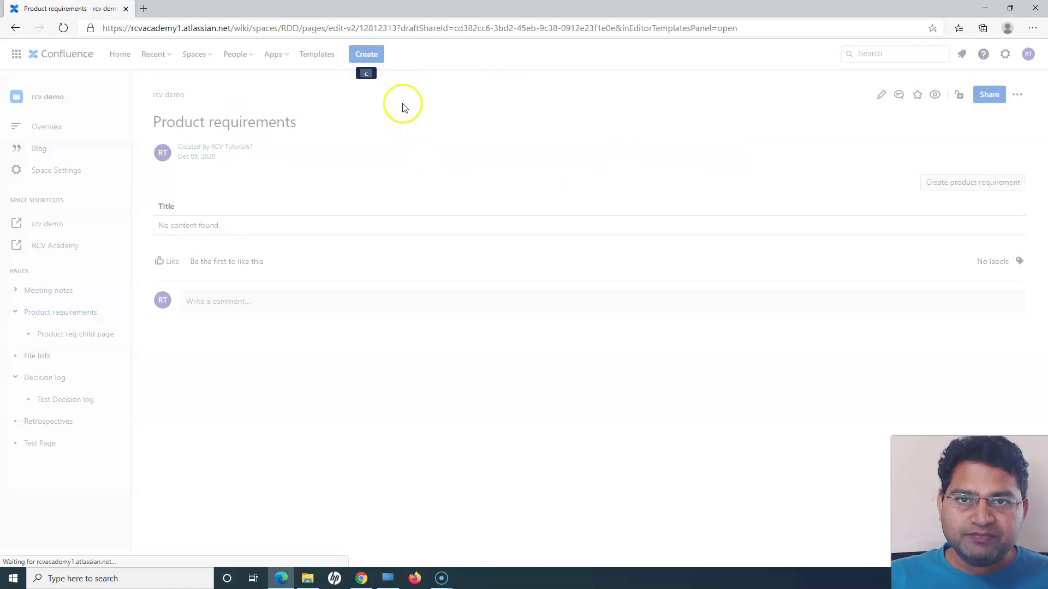